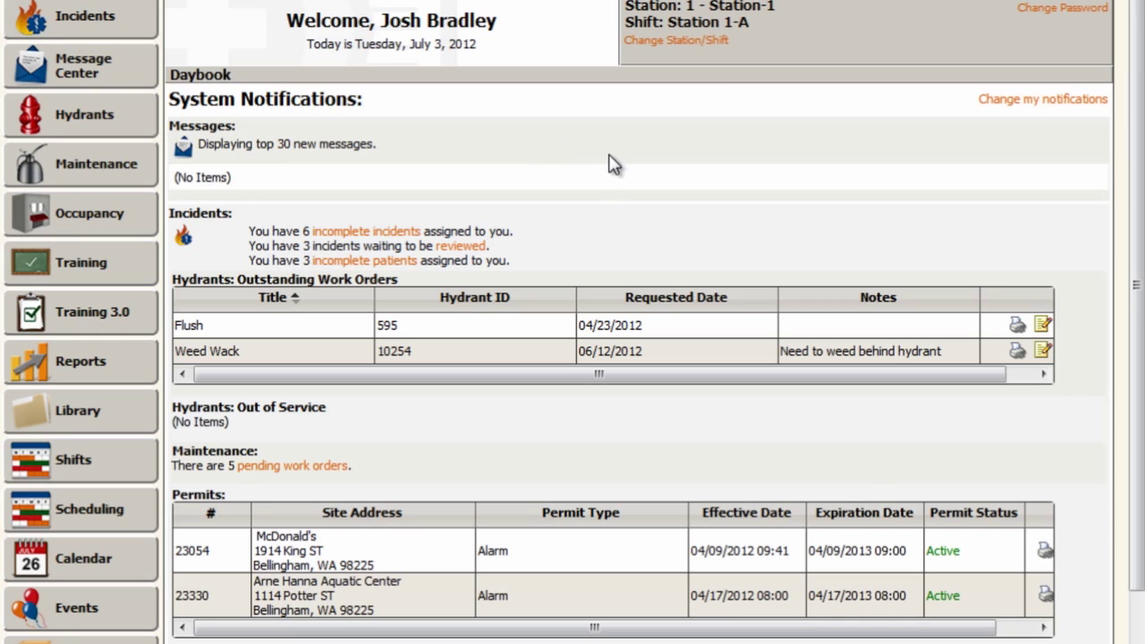
- Open the Incident Report list showing the 8 incidents from the last 30 days
left_click(54, 18)
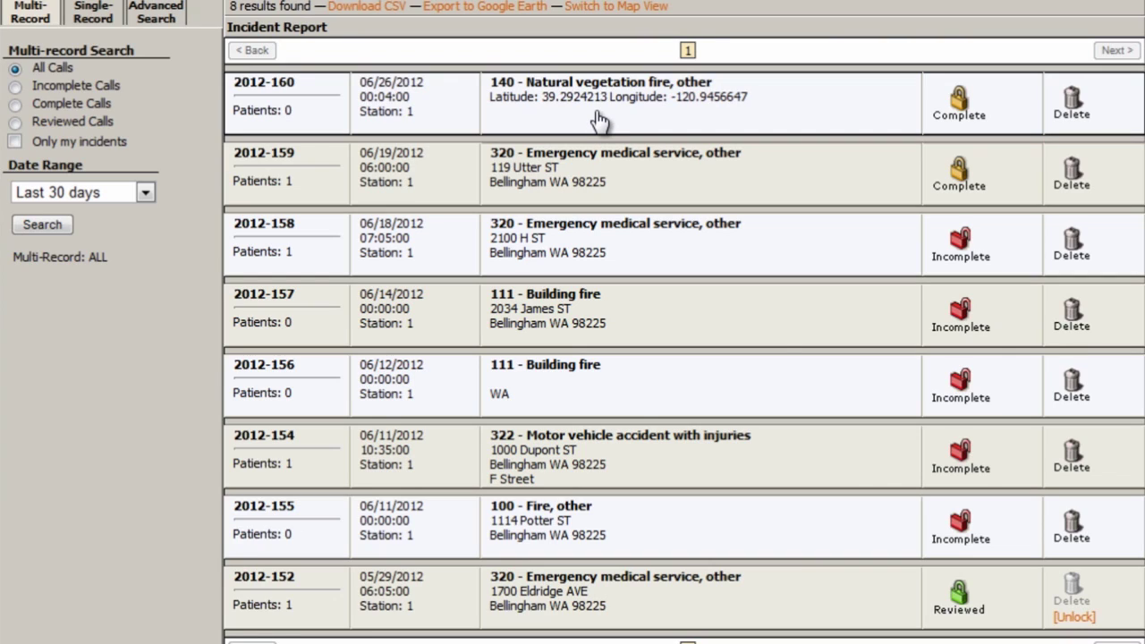
- Open incident 2012-160's Basic Info form and continue to its questionnaire page
left_click(593, 109)
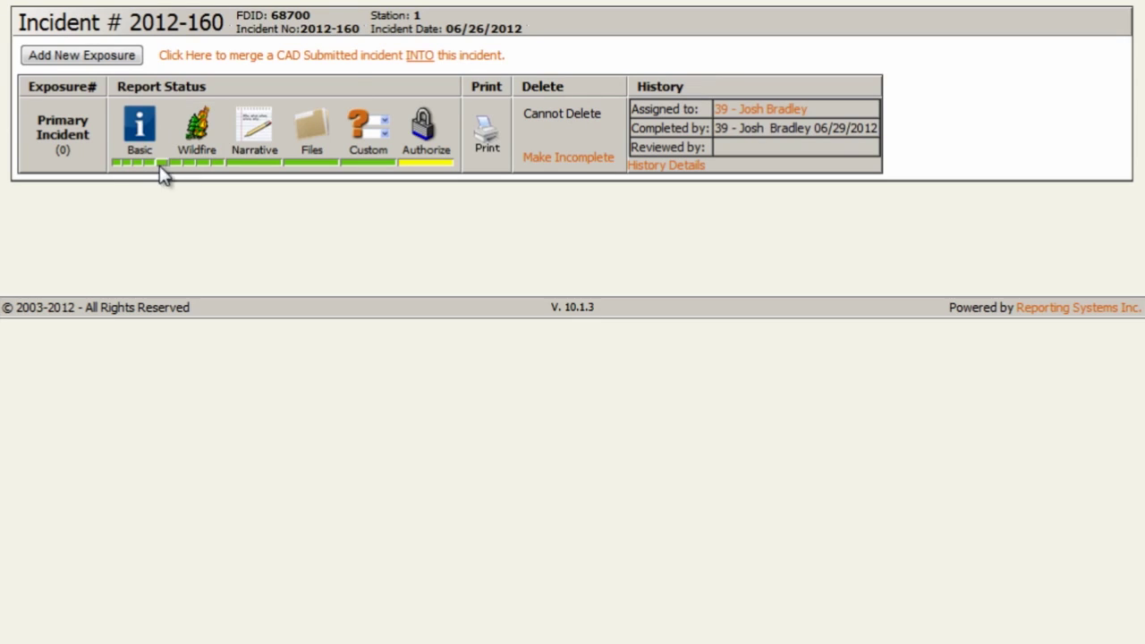
left_click(126, 159)
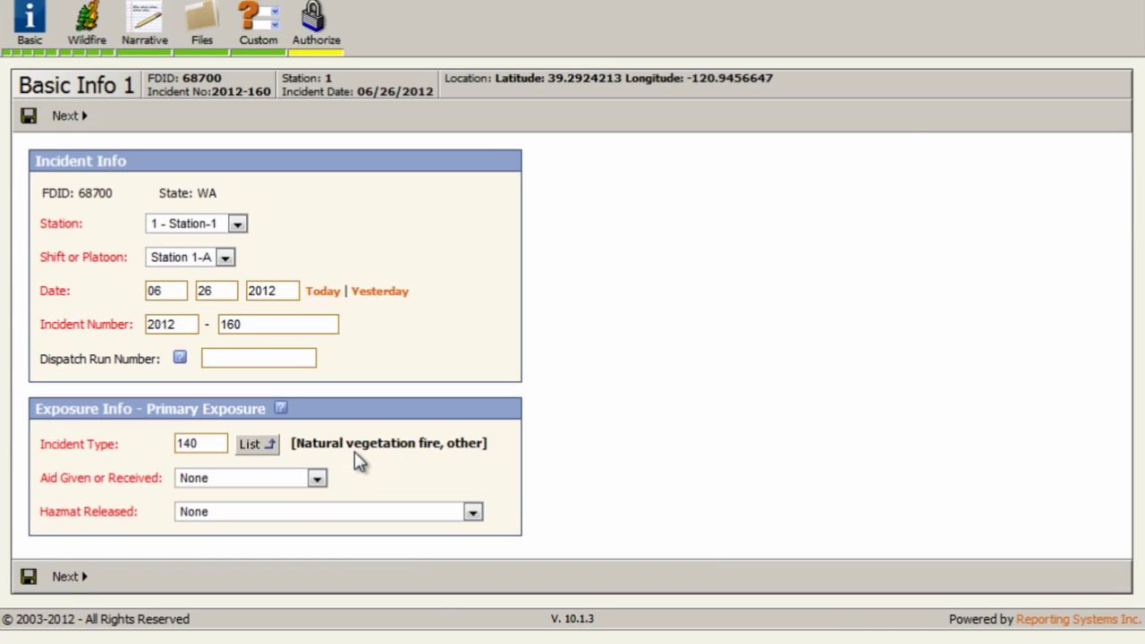
left_click(93, 581)
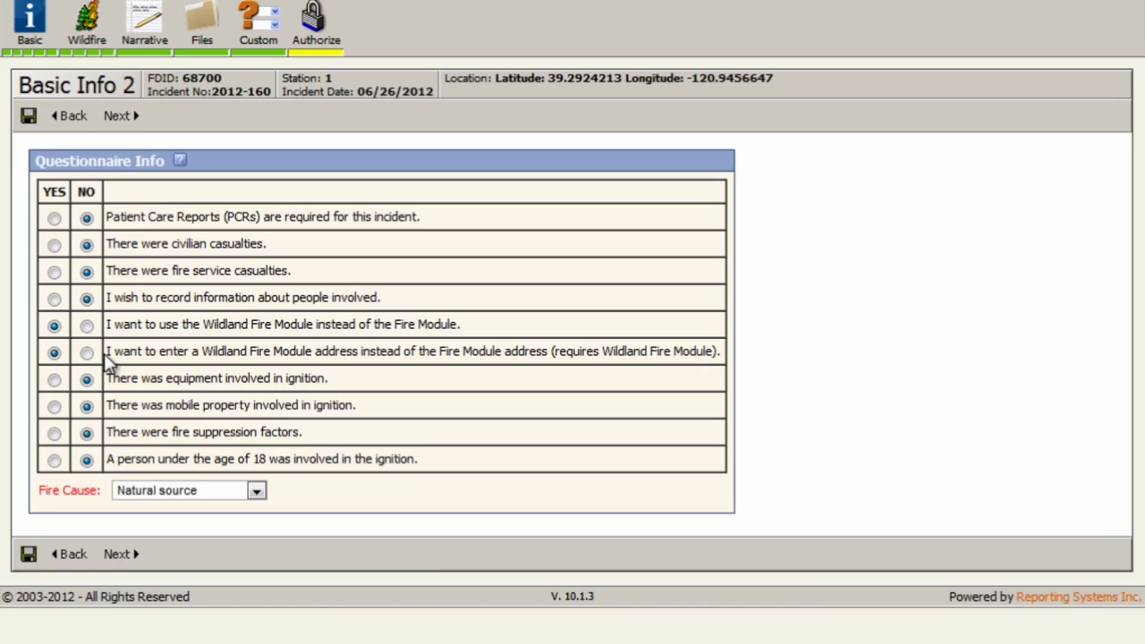
- Review the Wildland Fire Module question, then show 2012-160's location page coordinates on a map
left_click_drag(107, 351, 474, 351)
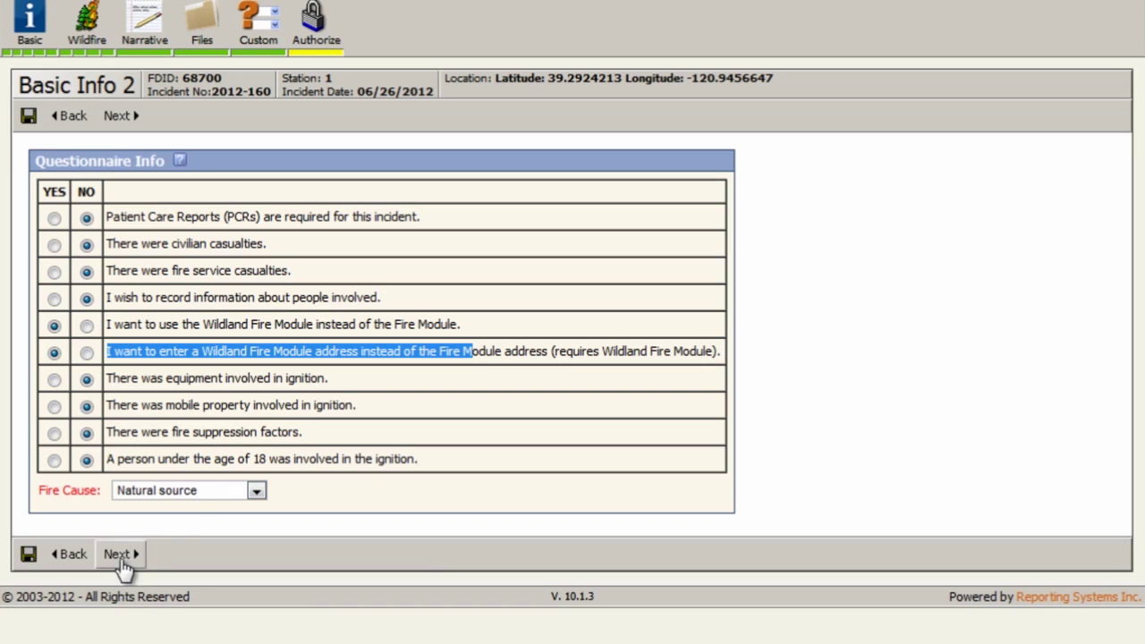
left_click(117, 555)
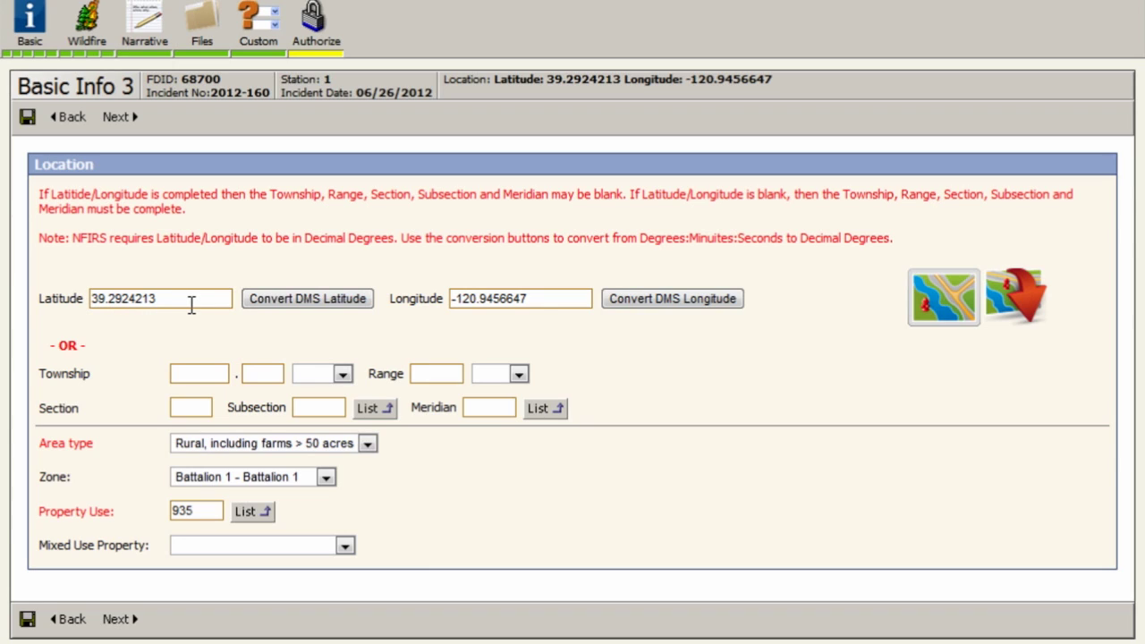
left_click(950, 309)
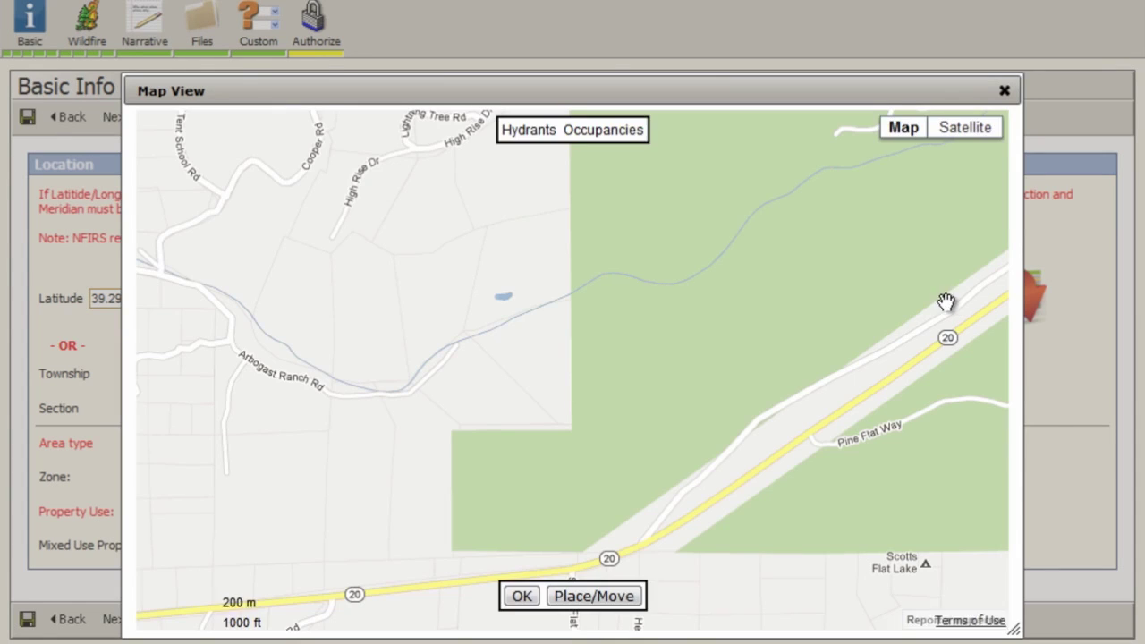
- Zoom around the incident pin near Highway 20, then close the map view
scroll(618, 408, "up", 1)
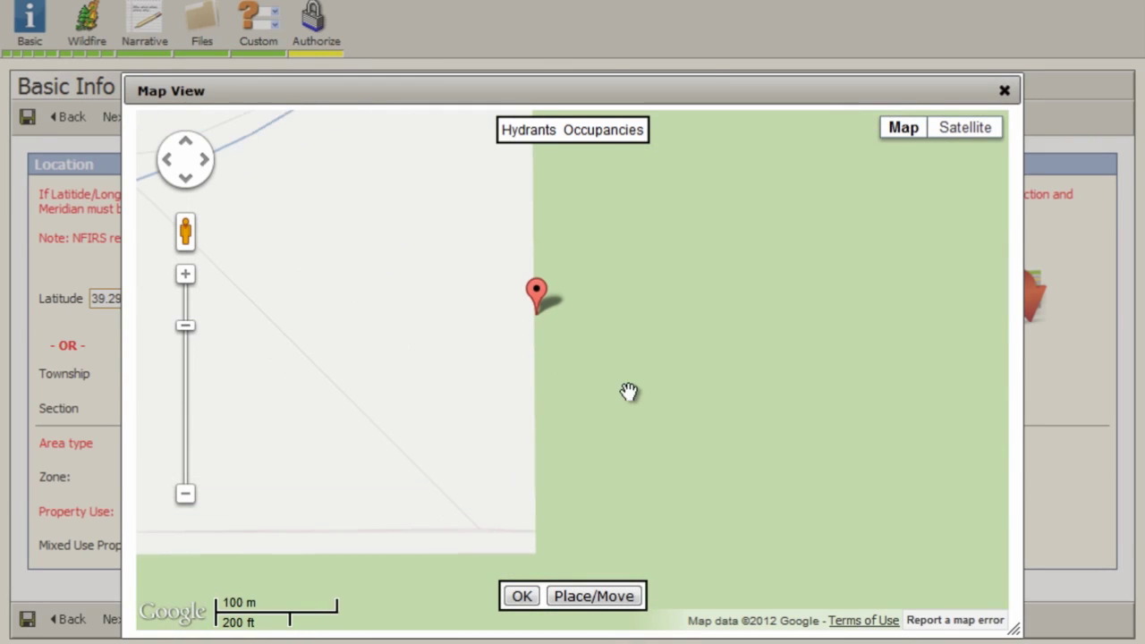
scroll(571, 343, "up", 1)
scroll(434, 296, "down", 2)
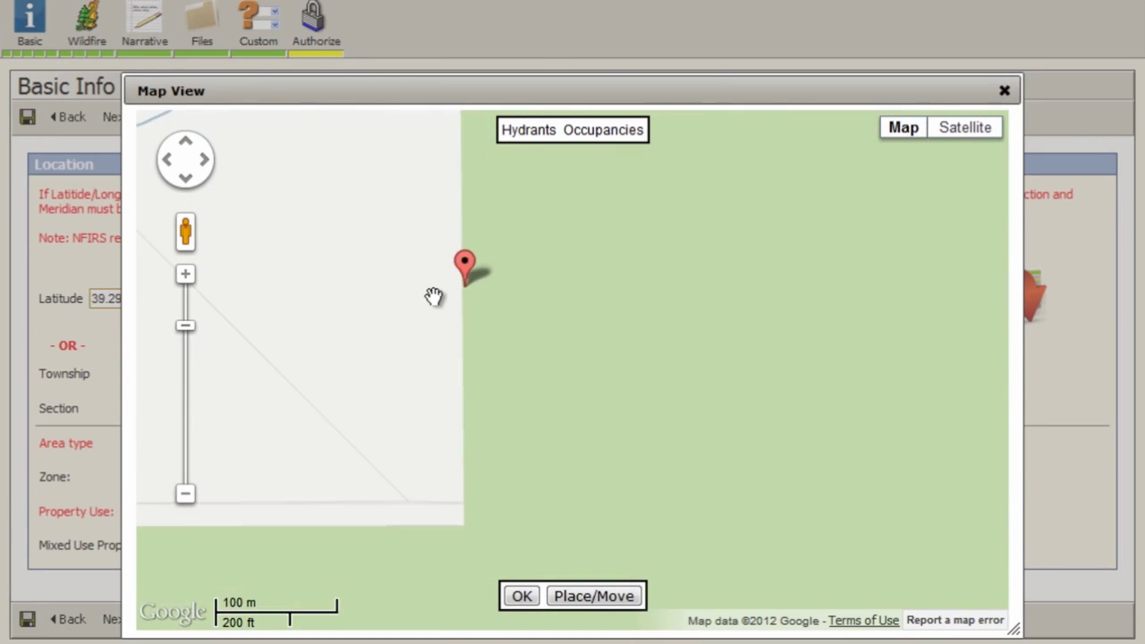
scroll(491, 364, "down", 1)
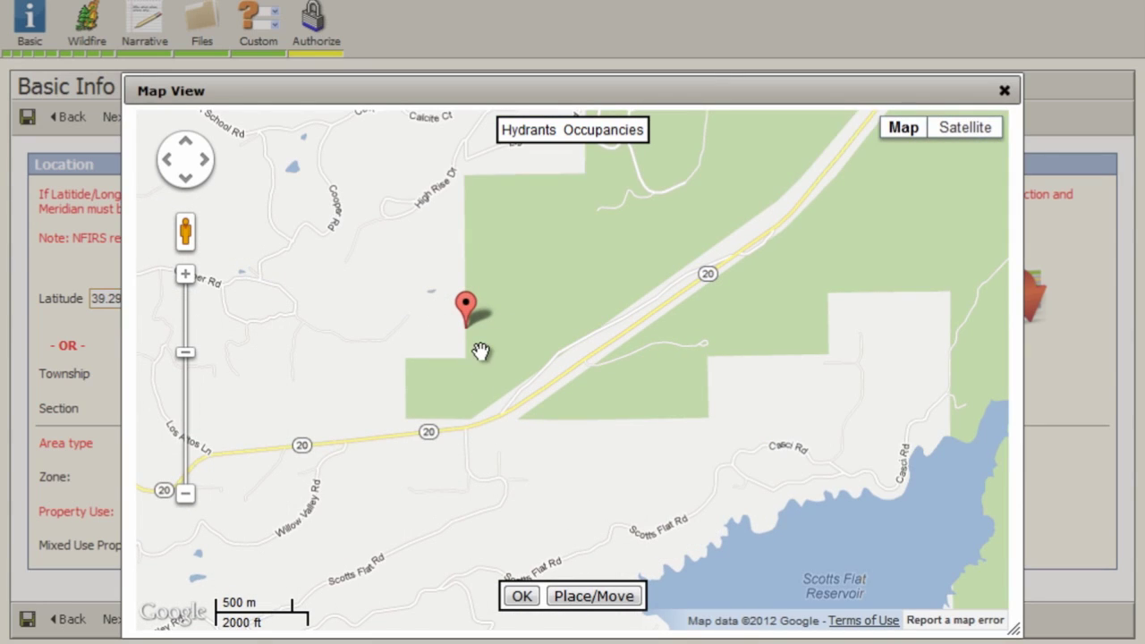
left_click(1005, 91)
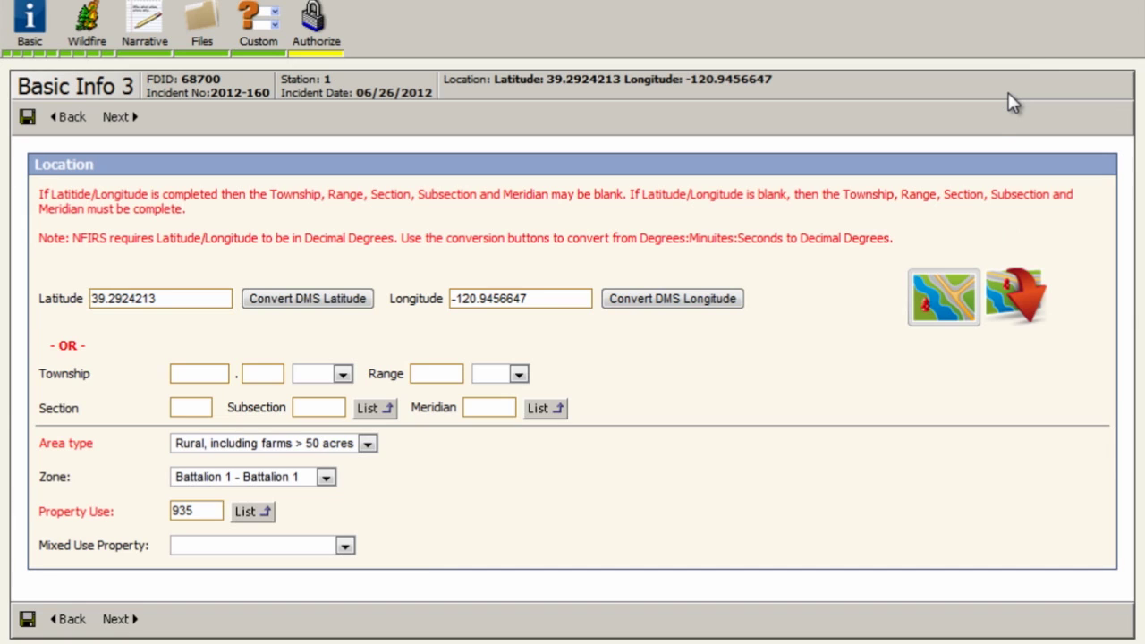
- Advance past apparatus and actions to the Wildland Fire weather information, then switch to Google Earth
left_click(116, 619)
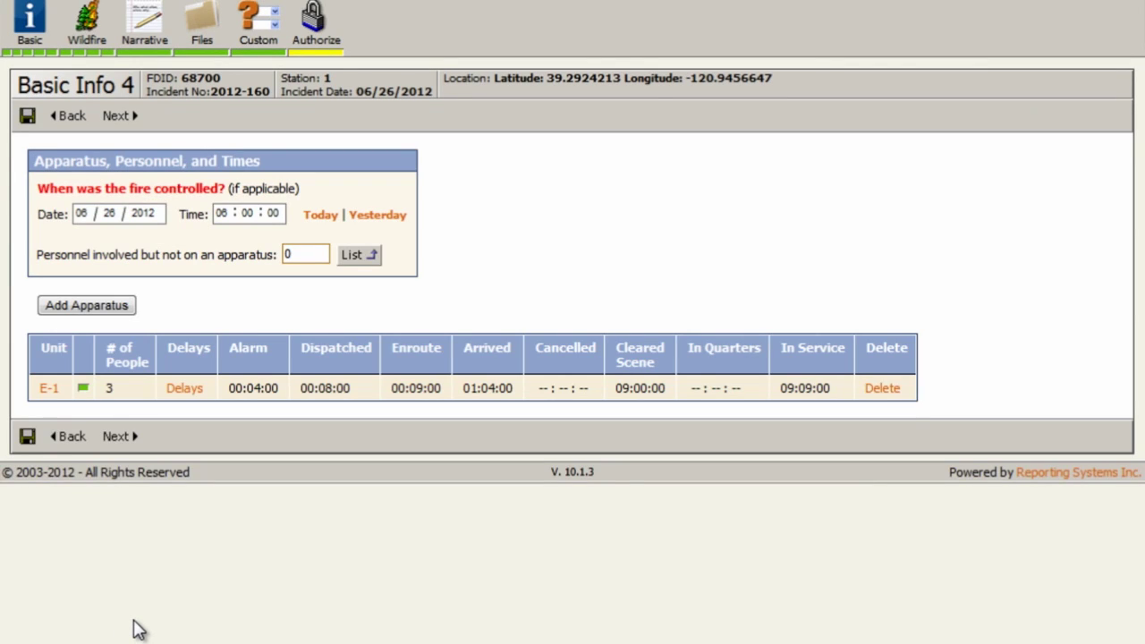
left_click(124, 436)
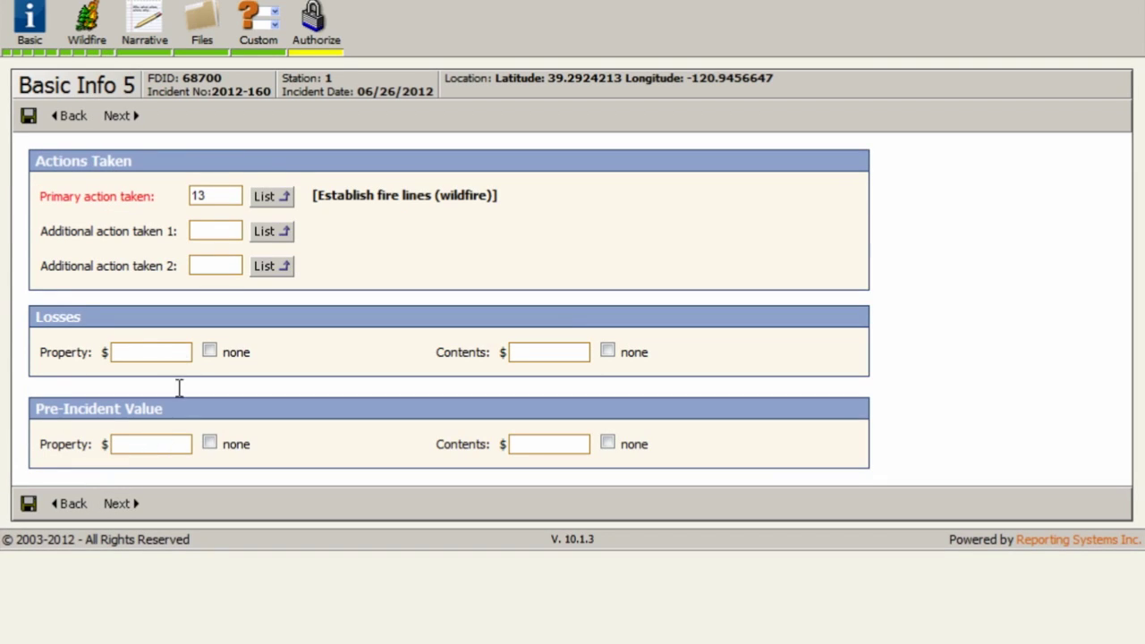
left_click(78, 54)
scroll(143, 300, "down", 3)
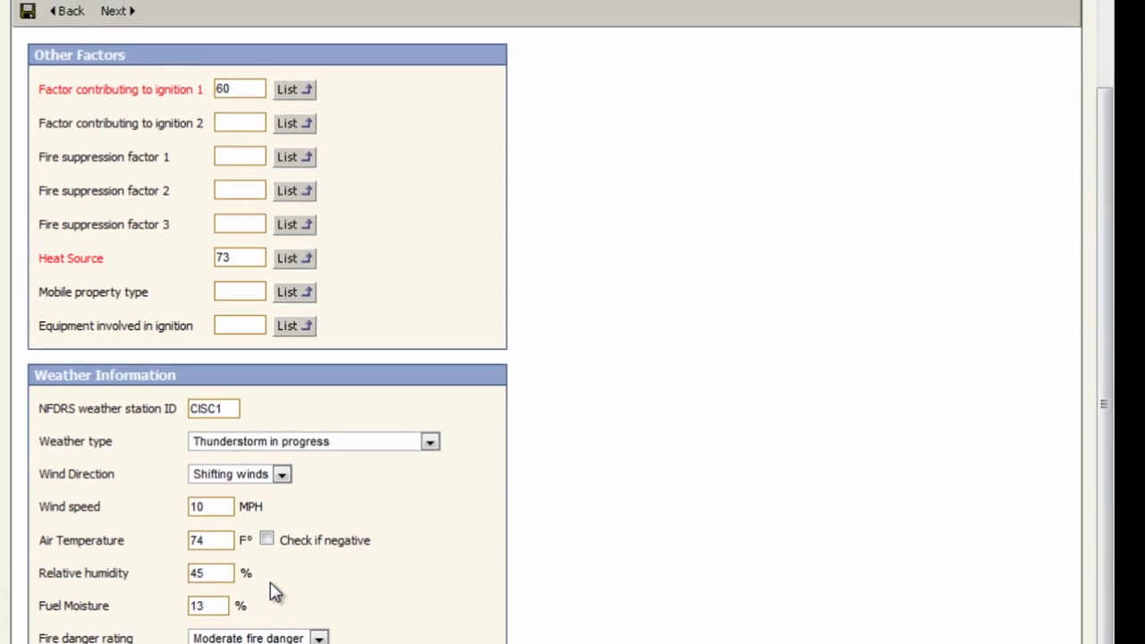
key("alt+Tab")
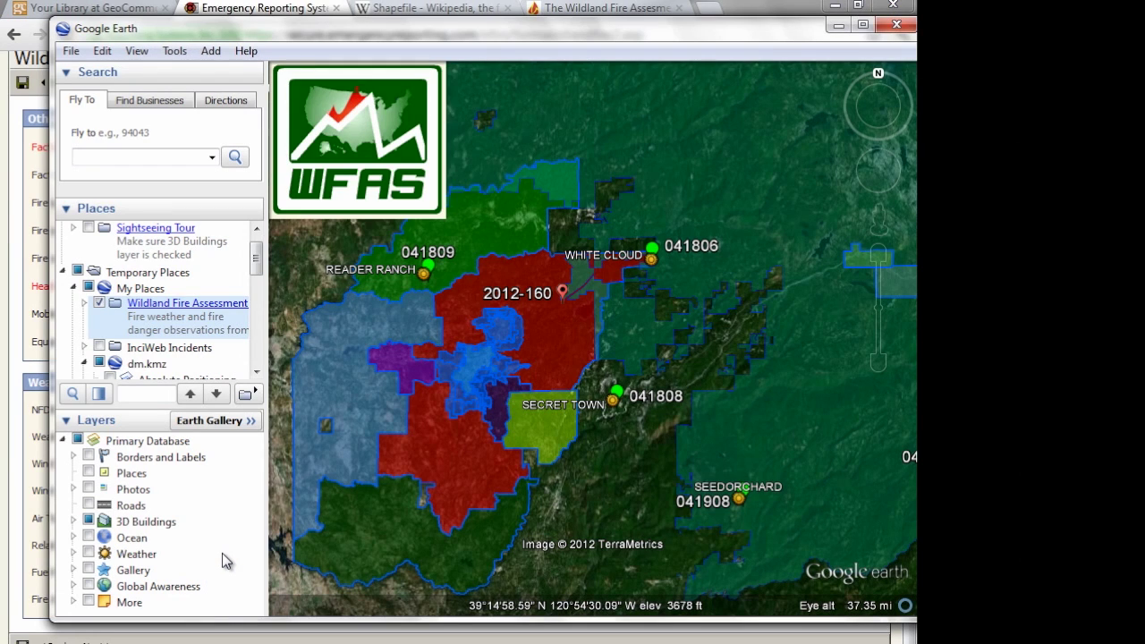
- Reposition the Google Earth window and widen the Places and layers panel
left_click_drag(358, 28, 324, 30)
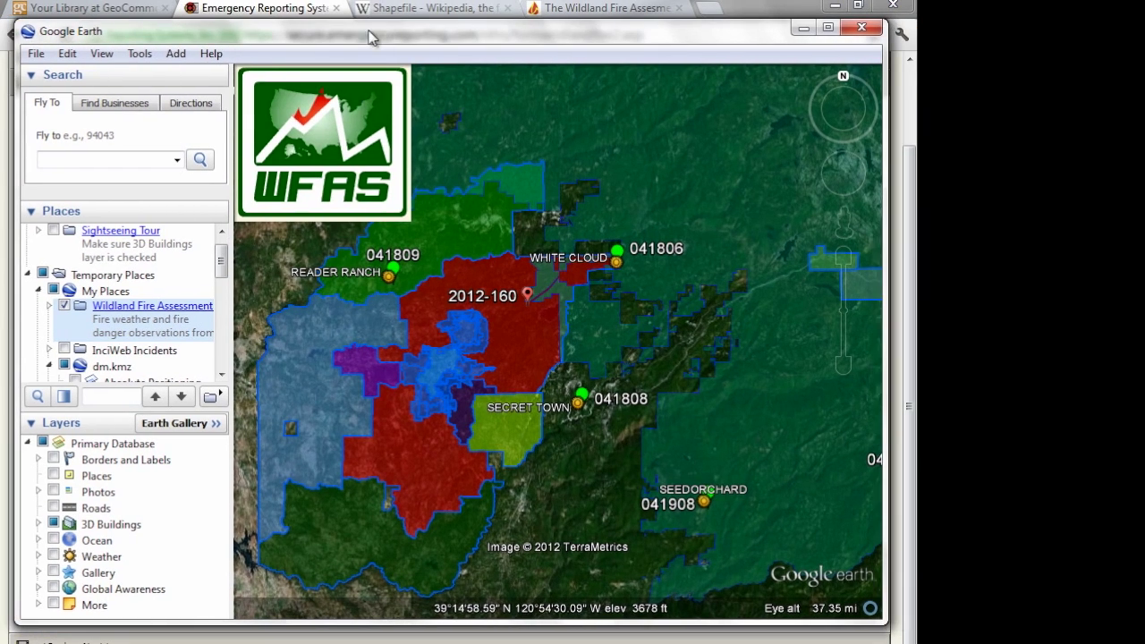
left_click_drag(224, 263, 226, 276)
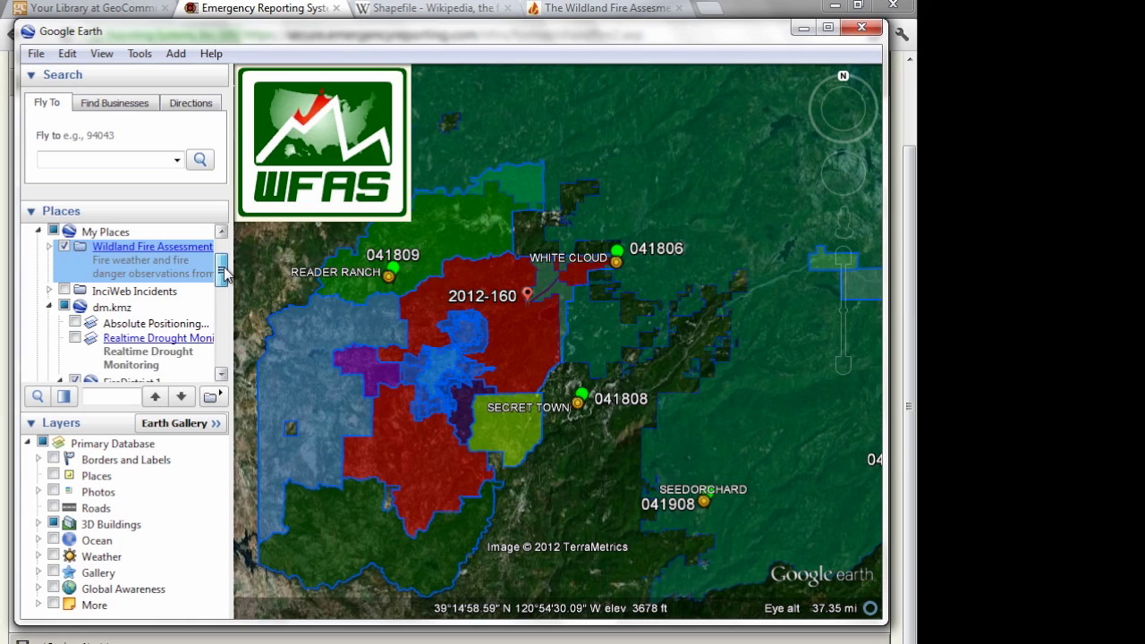
scroll(226, 276, "up", 1)
left_click_drag(230, 303, 321, 302)
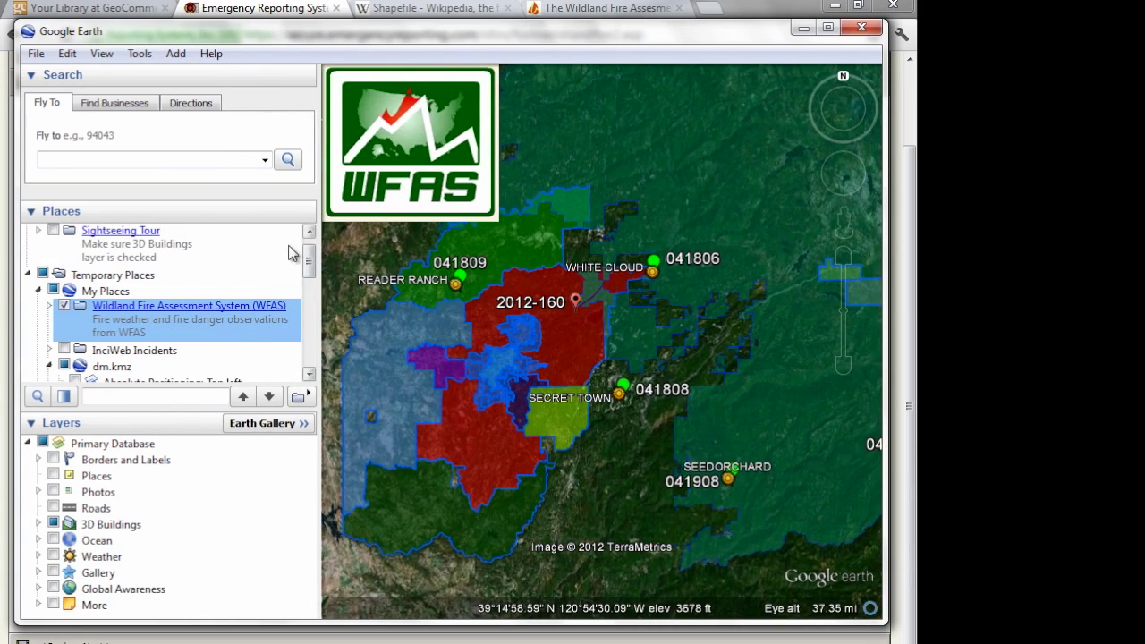
- Identify the land-ownership polygon near incident 2012-160 as TNF, then return to the browser
left_click(595, 10)
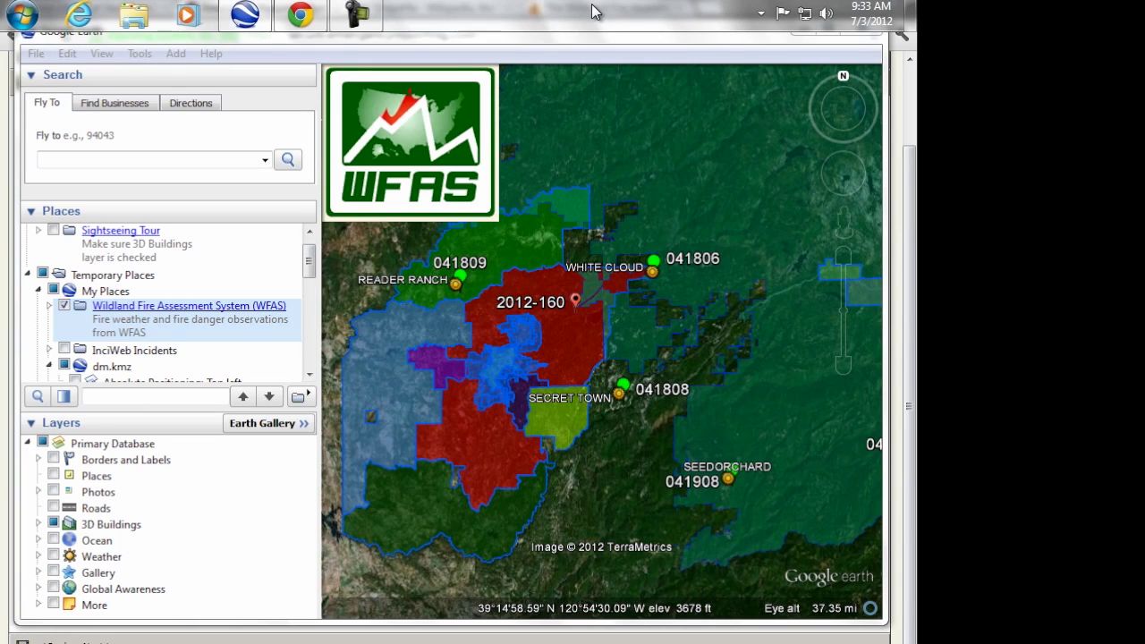
left_click(577, 164)
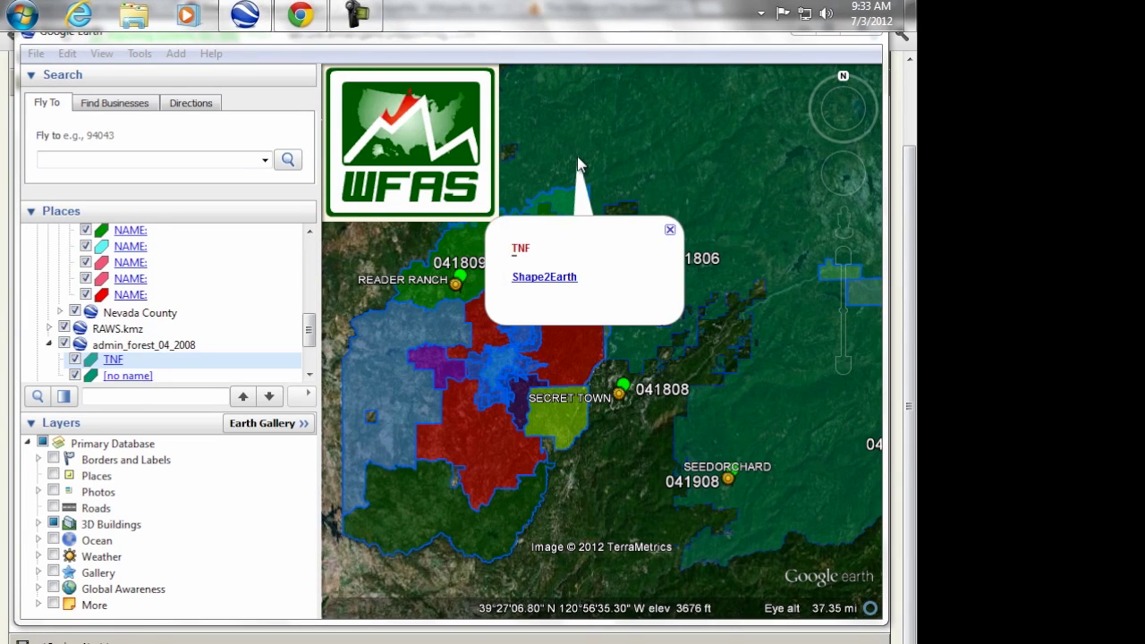
left_click(554, 8)
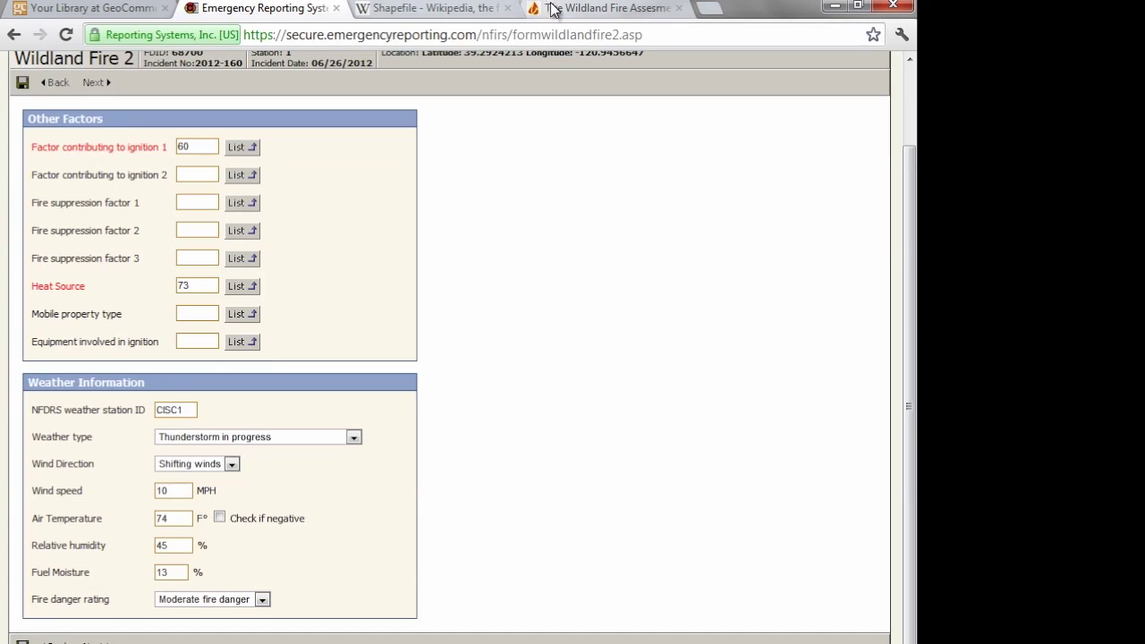
- Scroll the WFAS site's KMZ/KML map data page, then bring Google Earth back in front
left_click(553, 8)
scroll(290, 307, "up", 7)
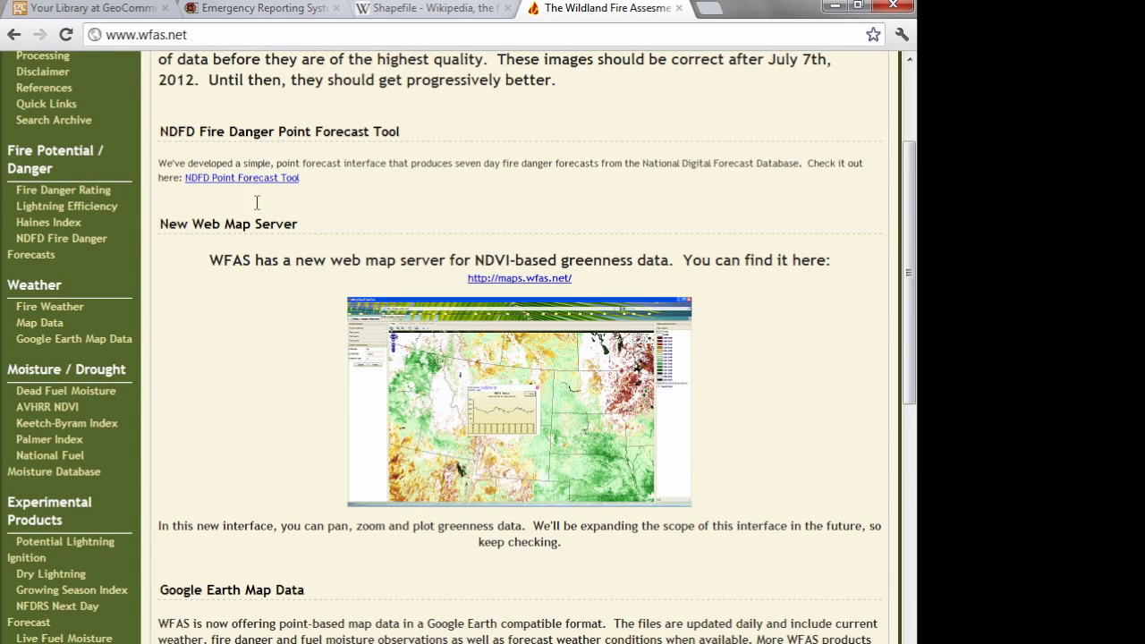
scroll(257, 215, "up", 3)
scroll(340, 417, "down", 9)
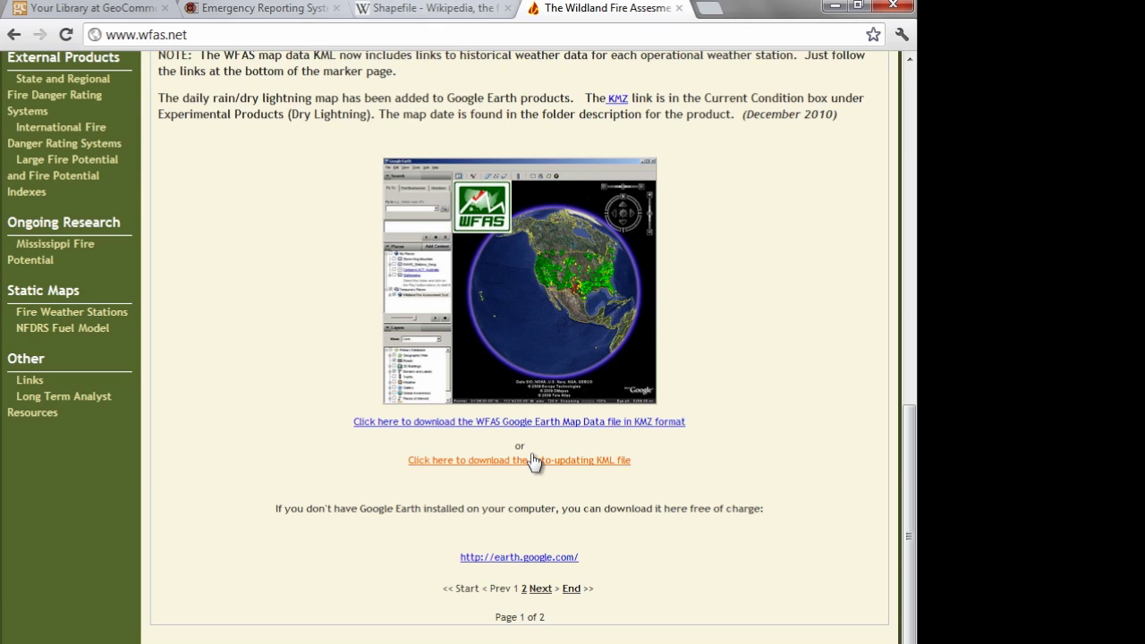
key("alt+Tab")
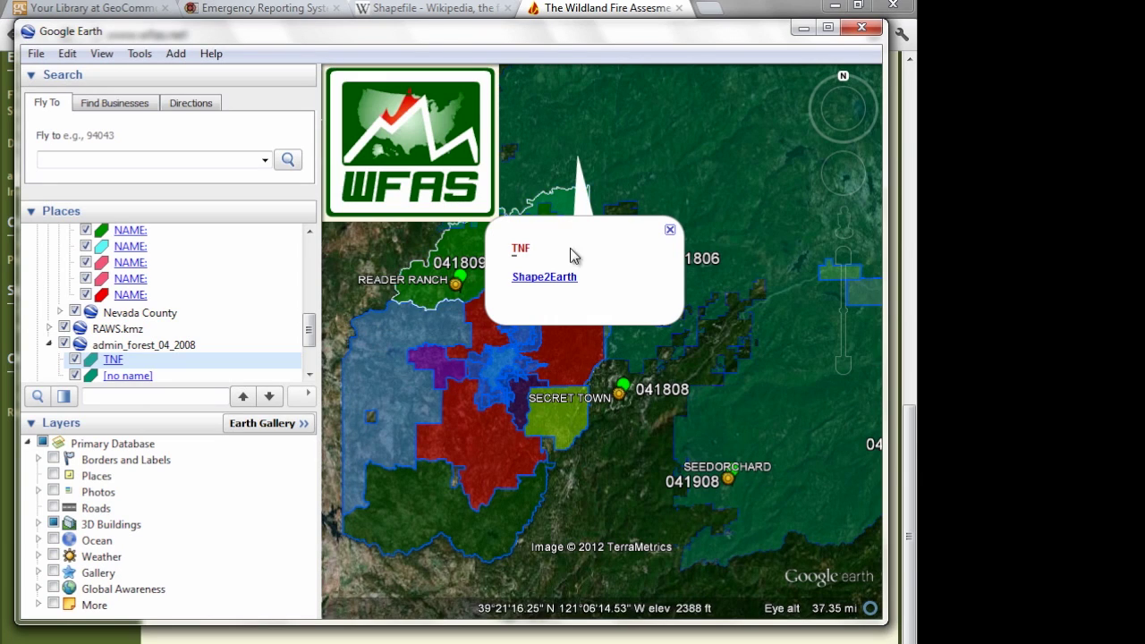
- Close the TNF balloon, zoom to White Cloud, and open station 041806's weather report
left_click(669, 230)
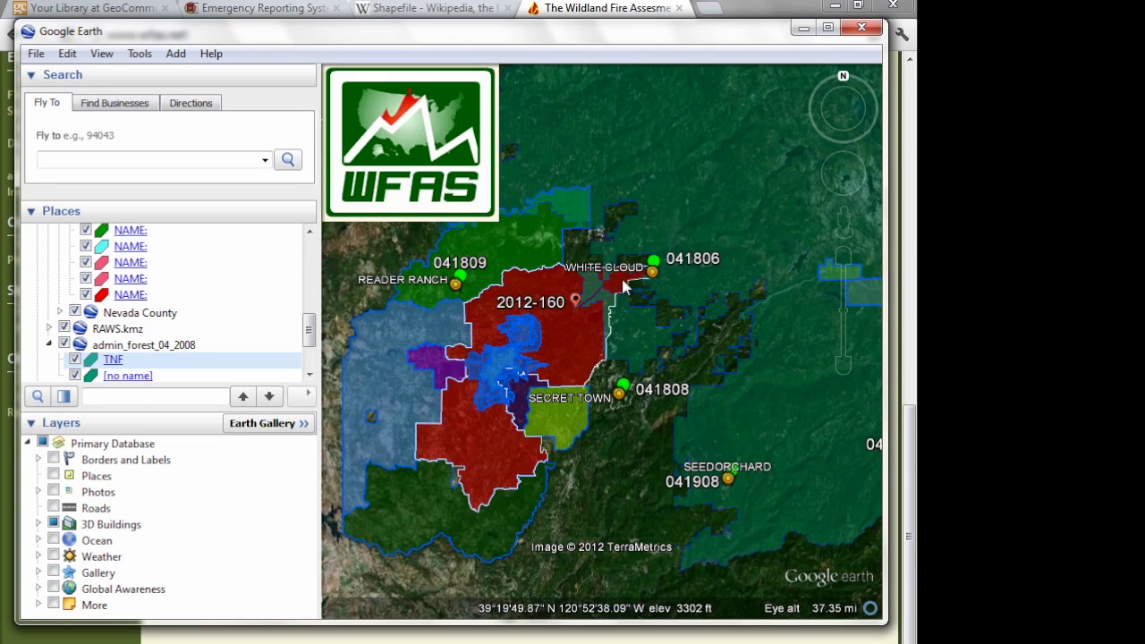
scroll(621, 275, "up", 3)
scroll(565, 368, "up", 2)
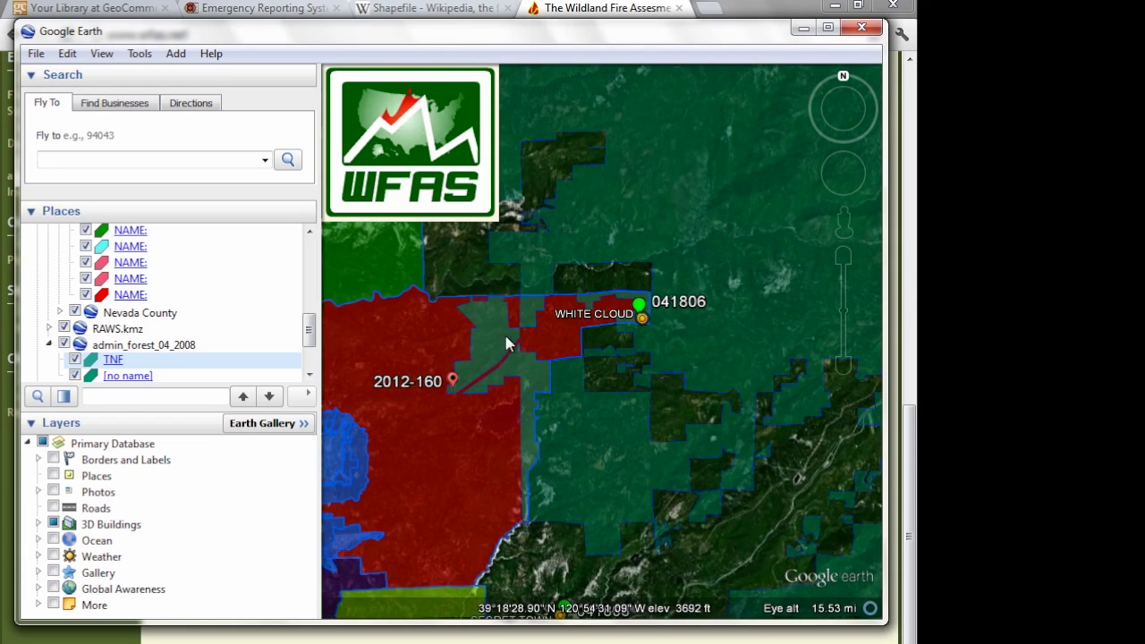
scroll(621, 404, "up", 2)
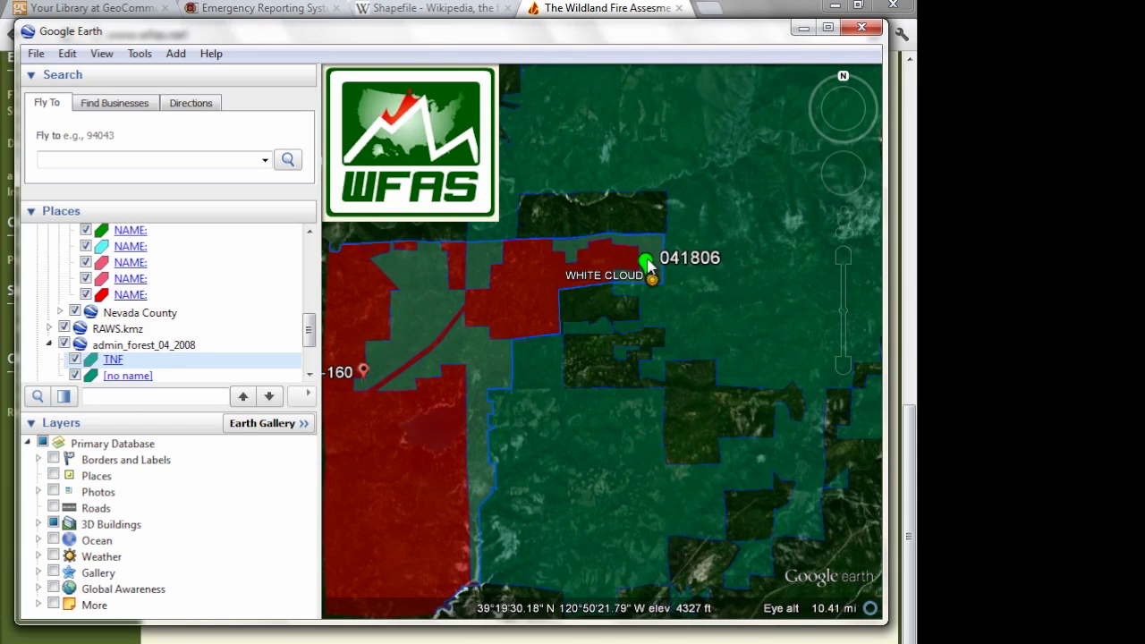
left_click_drag(576, 348, 686, 303)
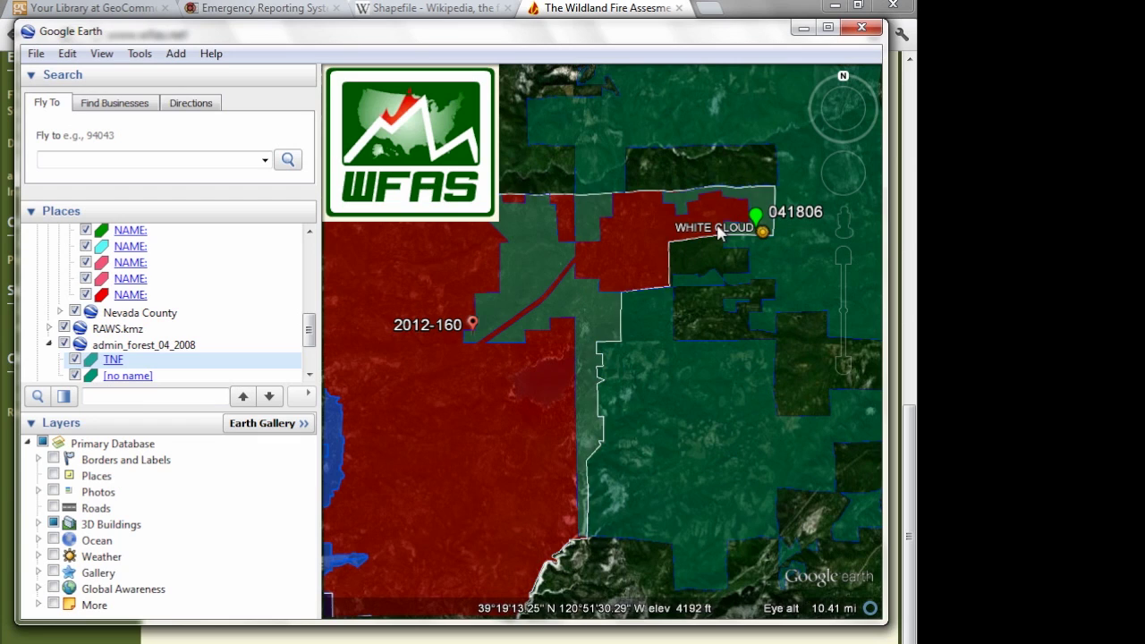
left_click(756, 217)
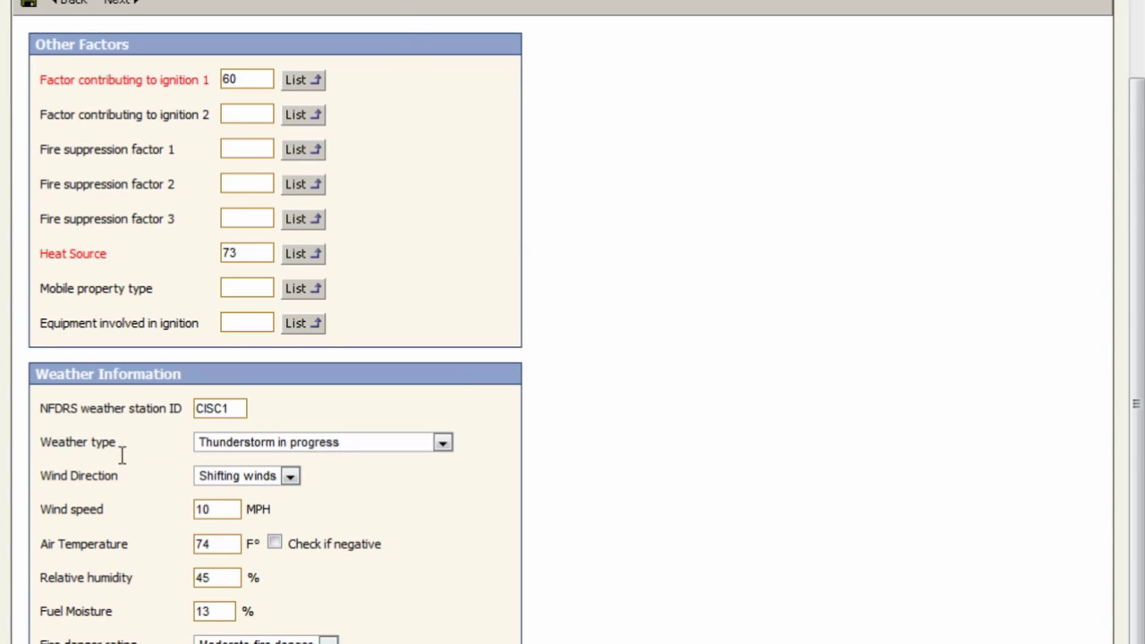
left_click_drag(239, 408, 195, 414)
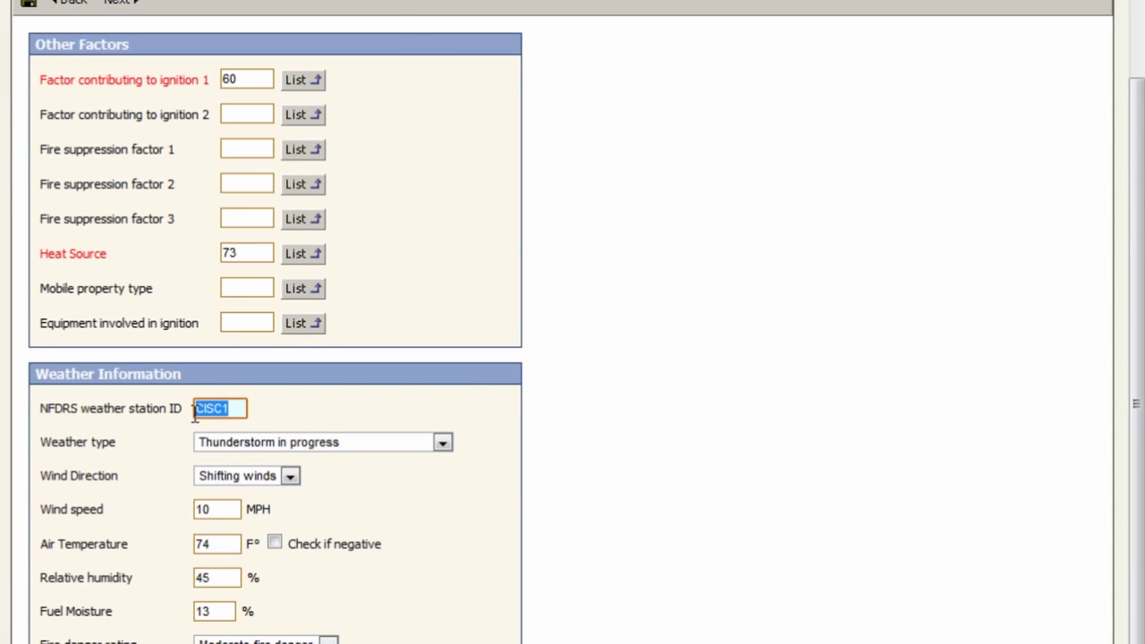
left_click(341, 447)
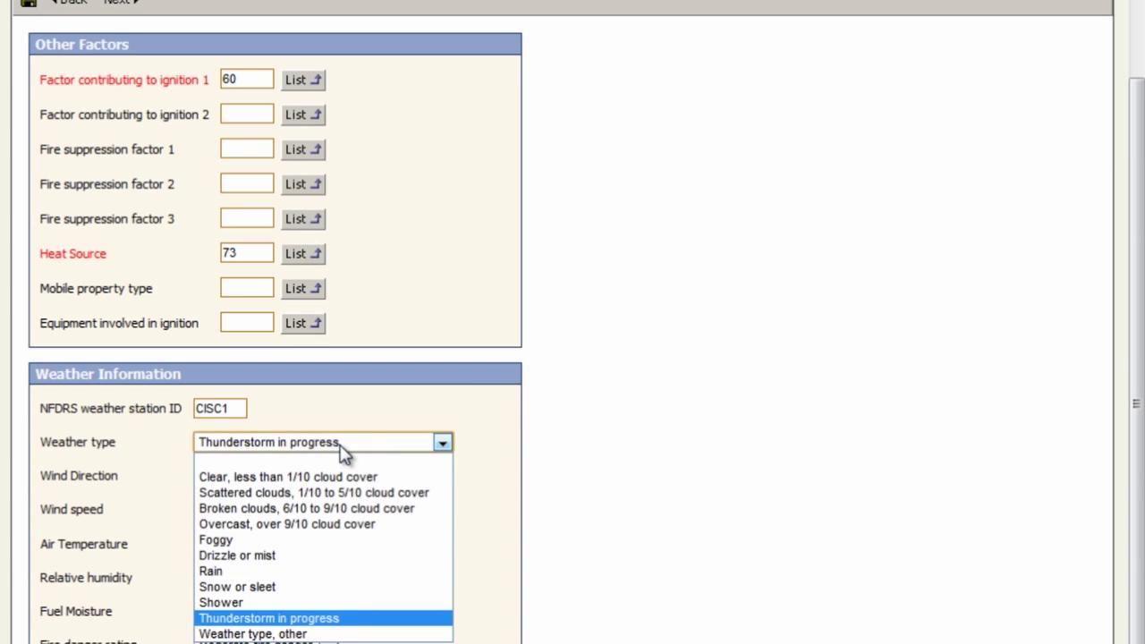
left_click(351, 435)
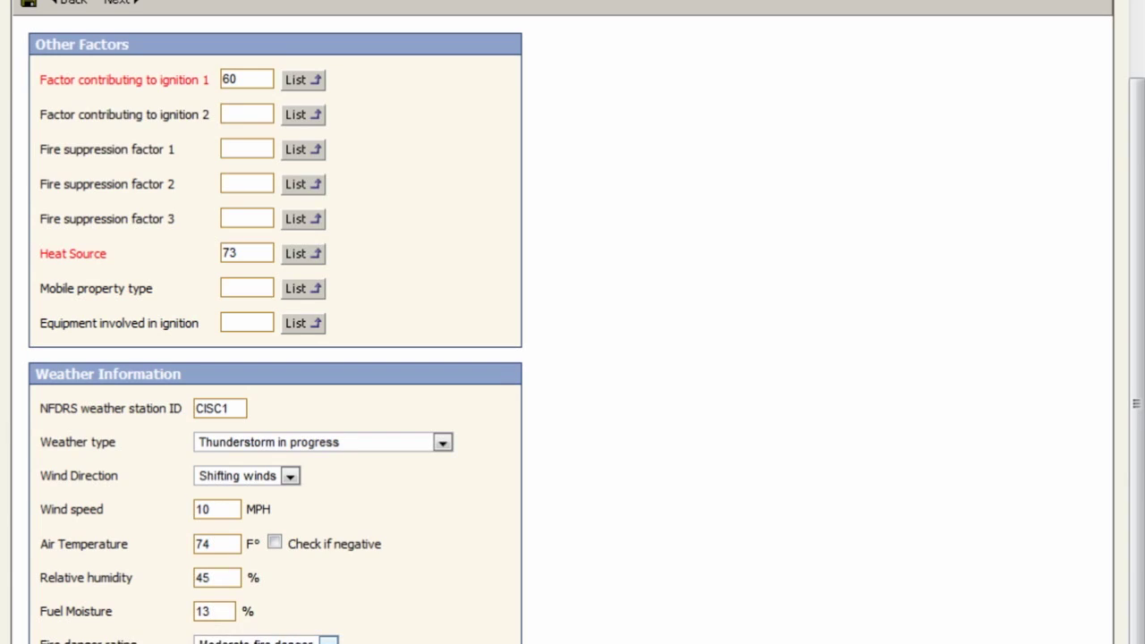
key("alt+Tab")
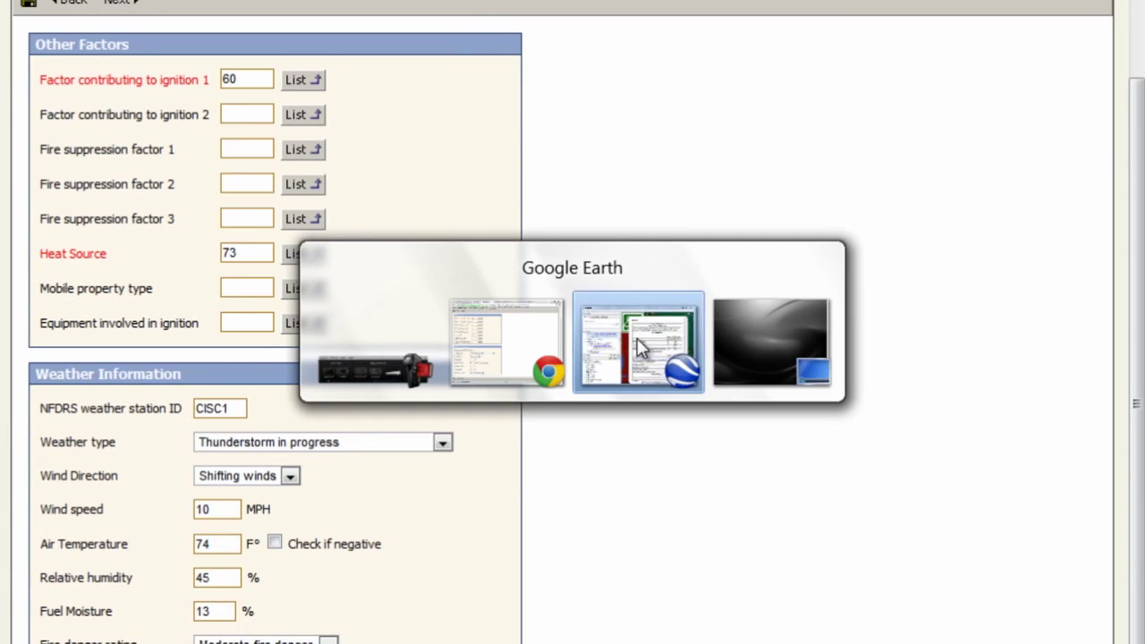
left_click(643, 334)
- Read station 041806's fuel moisture and staffing figures, close the report, and leave Google Earth
scroll(792, 271, "down", 3)
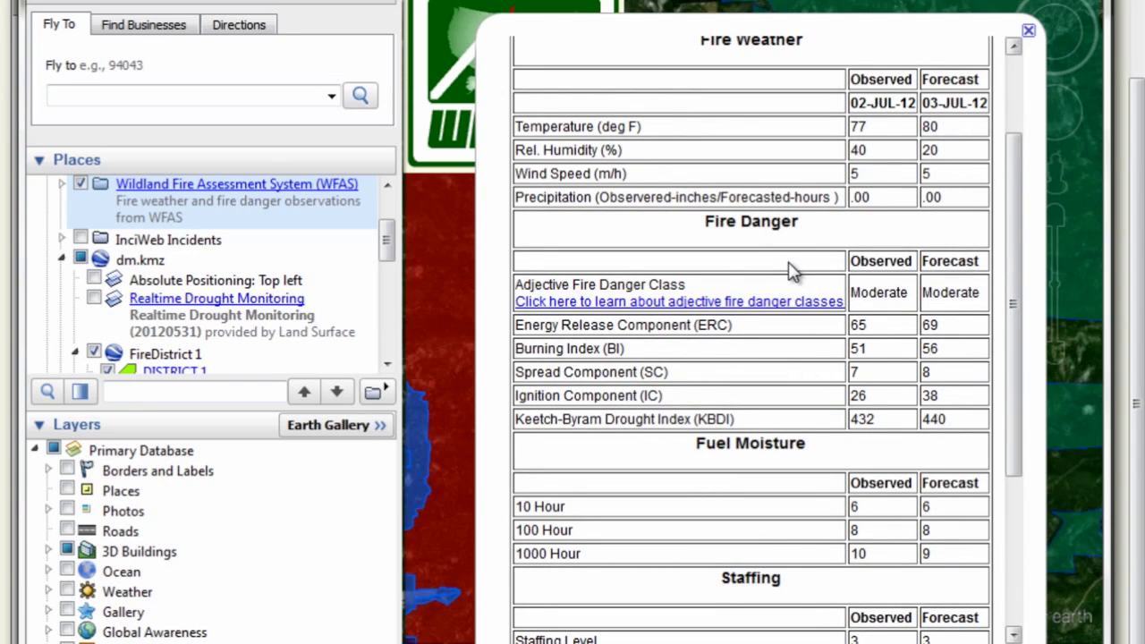
scroll(810, 266, "down", 2)
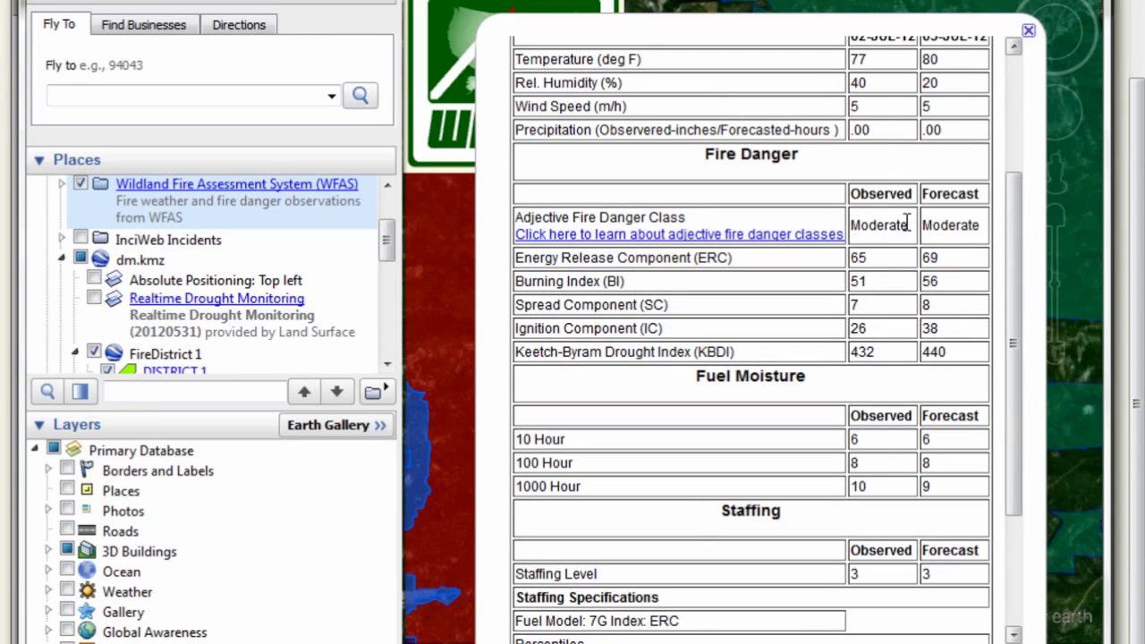
left_click(1029, 31)
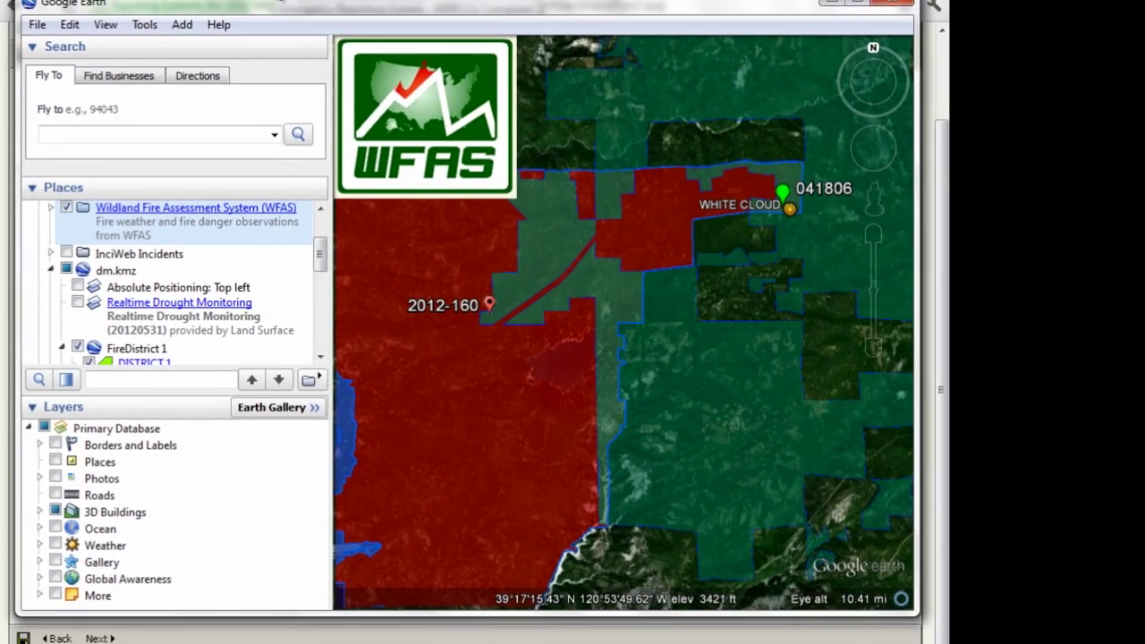
key("alt+Tab")
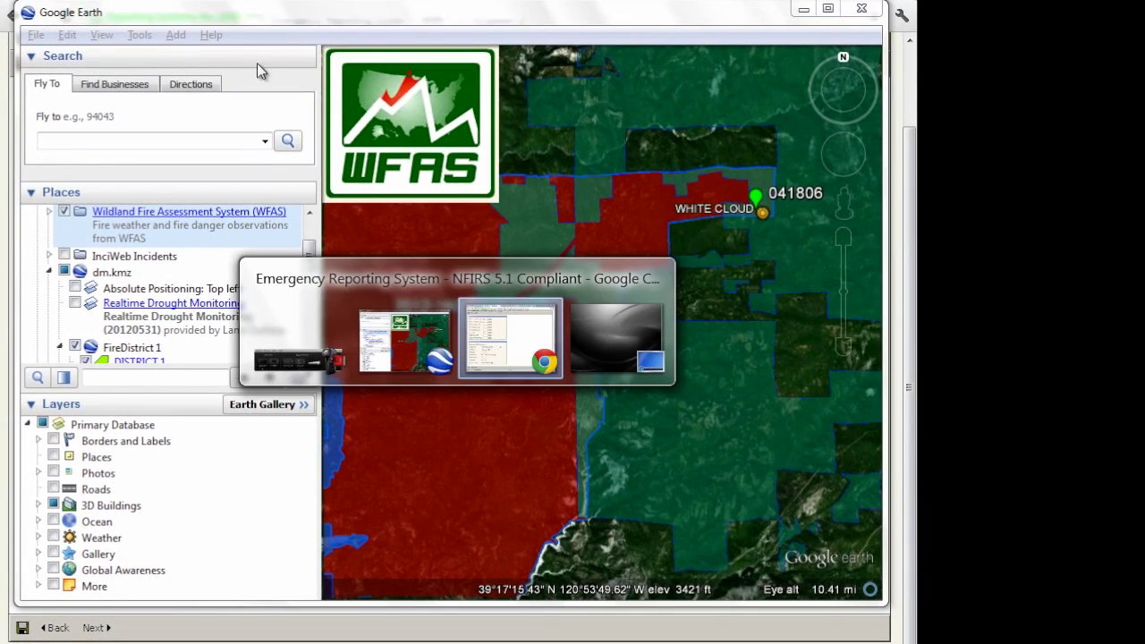
- On the Wildland Fire 3 property management section, select the 100 percent tax-paying value, then return to Google Earth
key("alt+Tab")
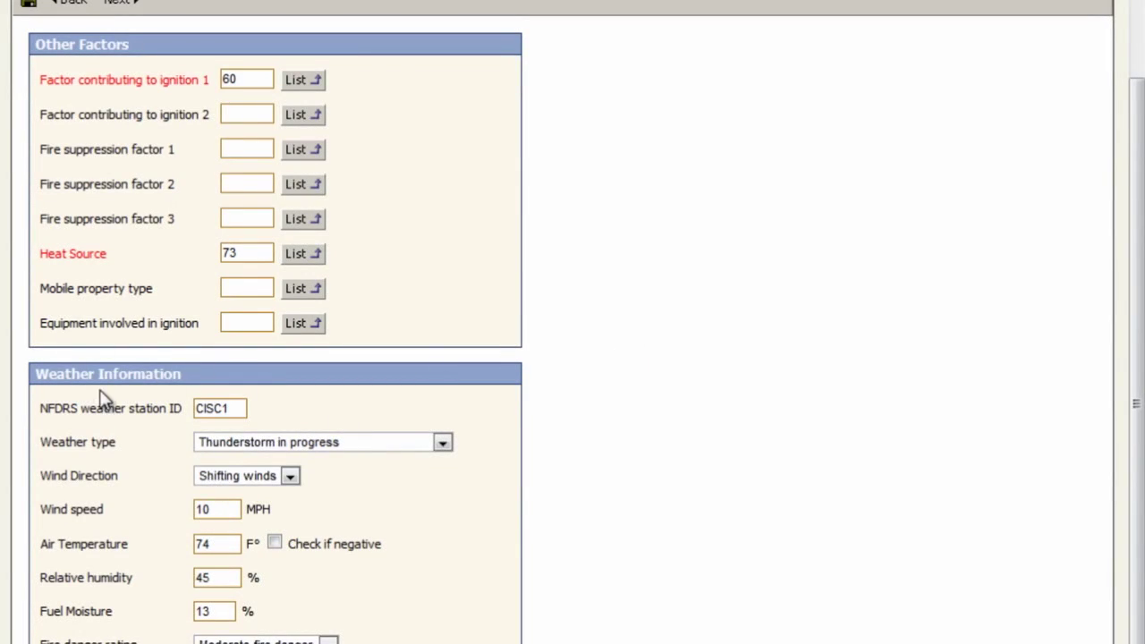
scroll(369, 460, "up", 3)
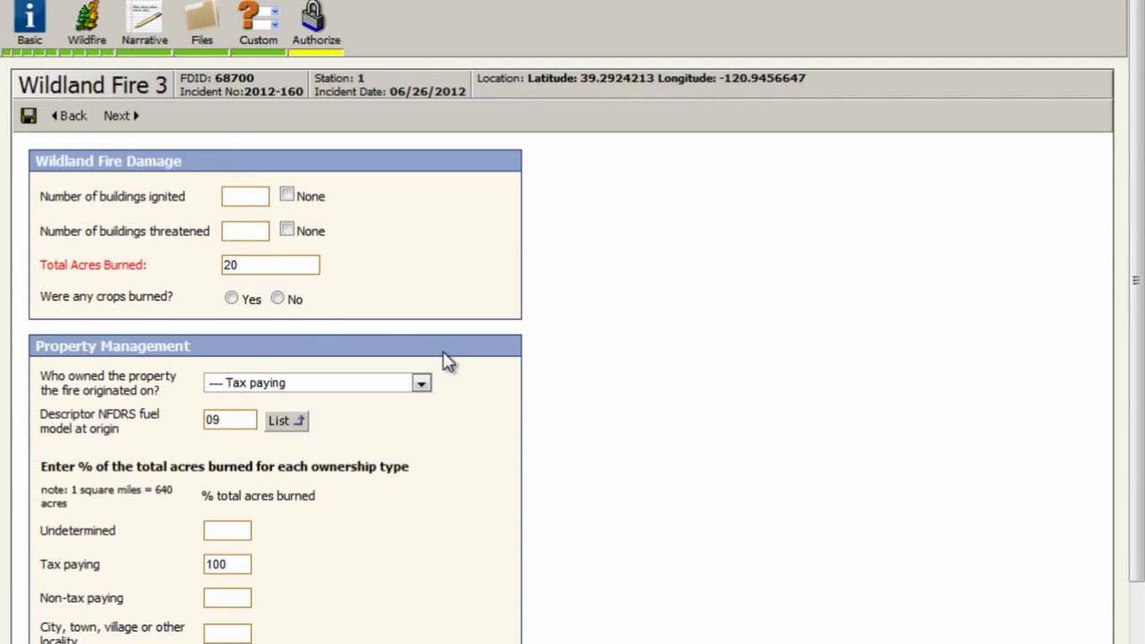
scroll(447, 362, "down", 3)
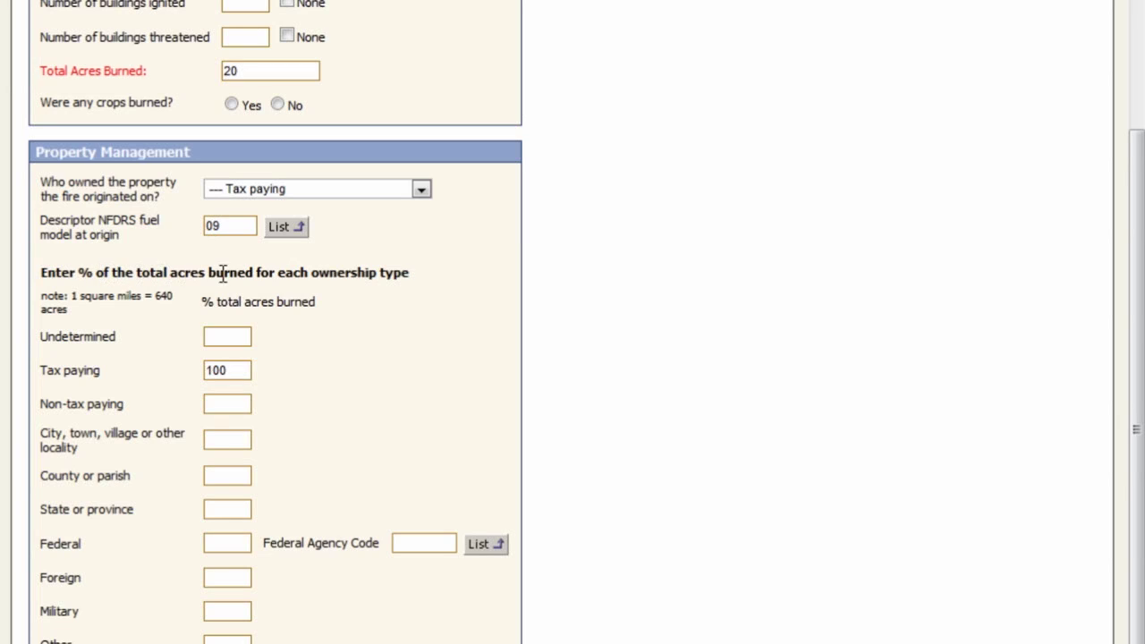
left_click_drag(234, 370, 203, 376)
key("alt+Tab")
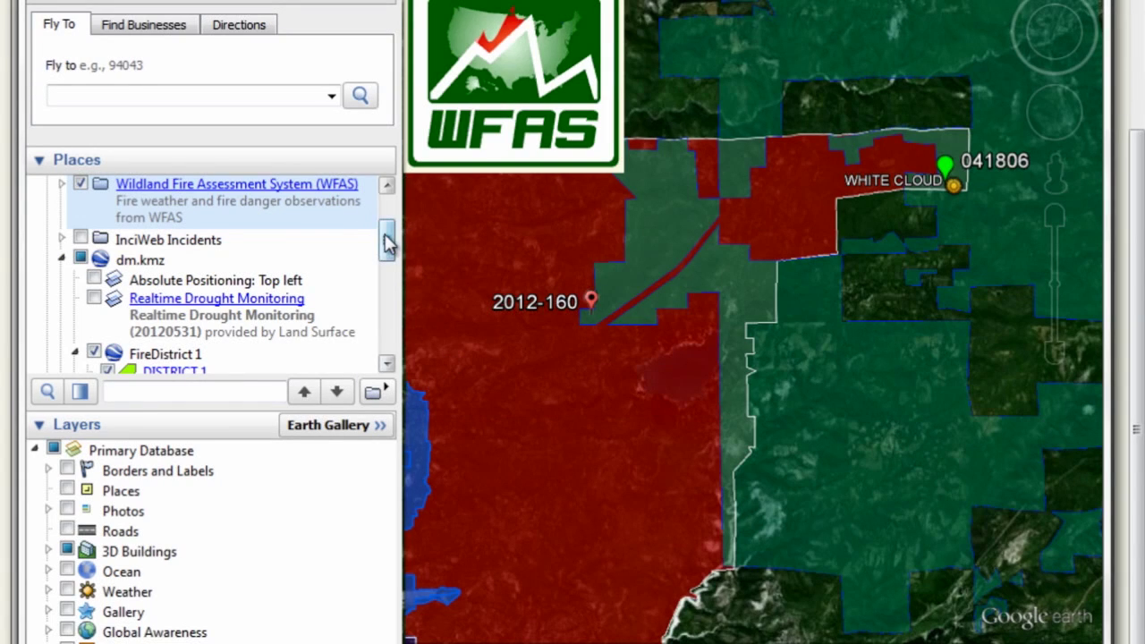
- Pan and zoom the map in close on the 2012-160 placemark amid the red and green ownership areas
left_click_drag(387, 240, 417, 232)
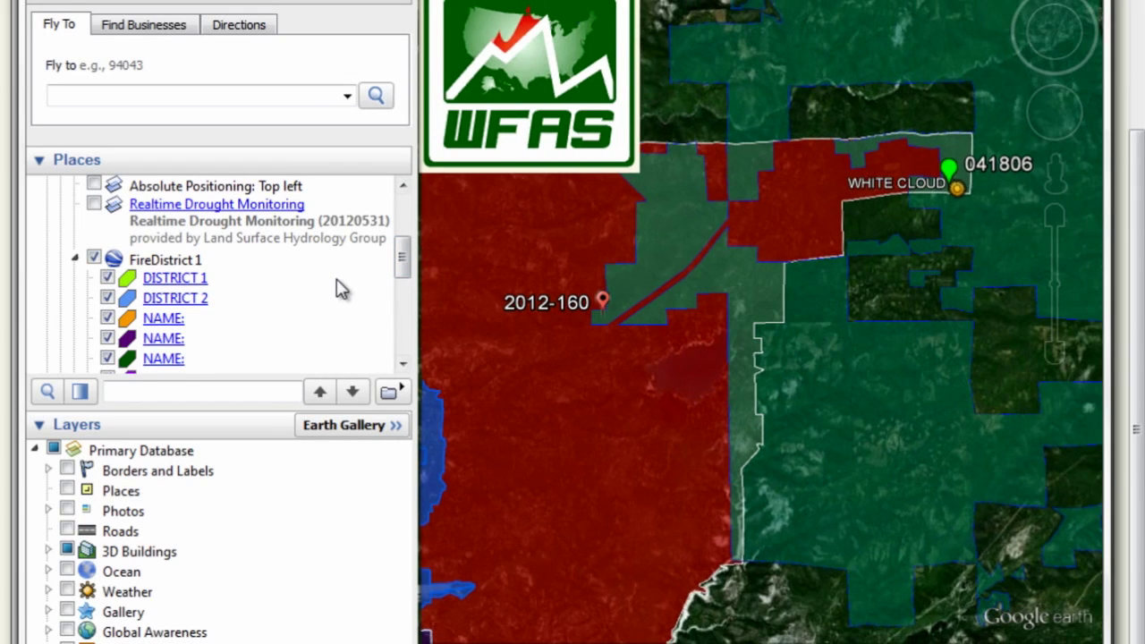
scroll(340, 288, "down", 2)
scroll(478, 289, "down", 3)
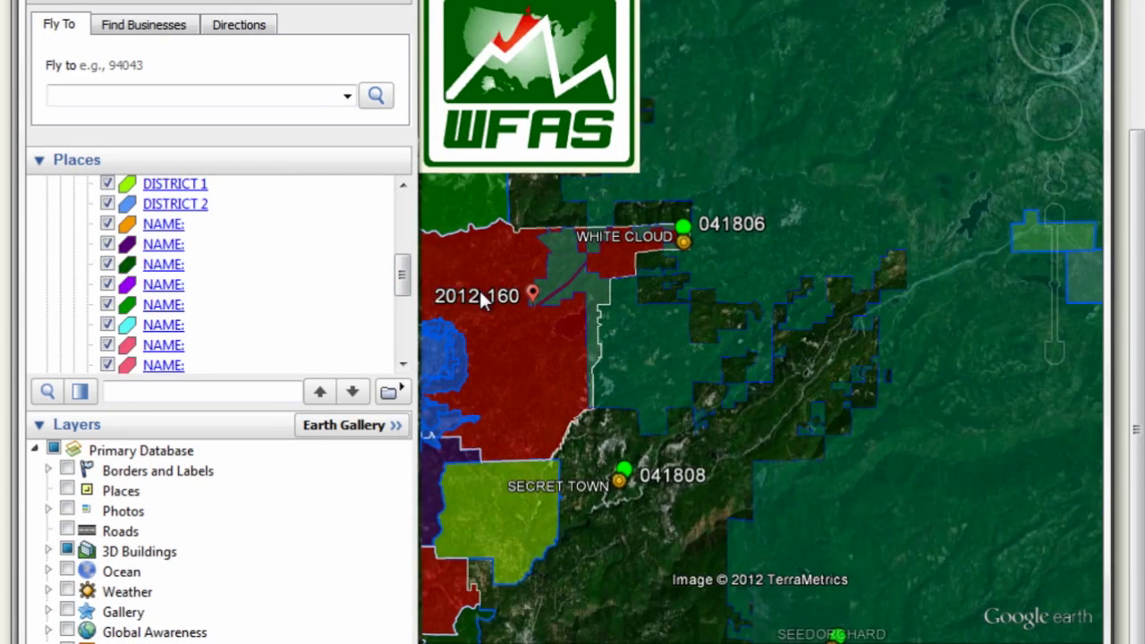
scroll(479, 288, "down", 2)
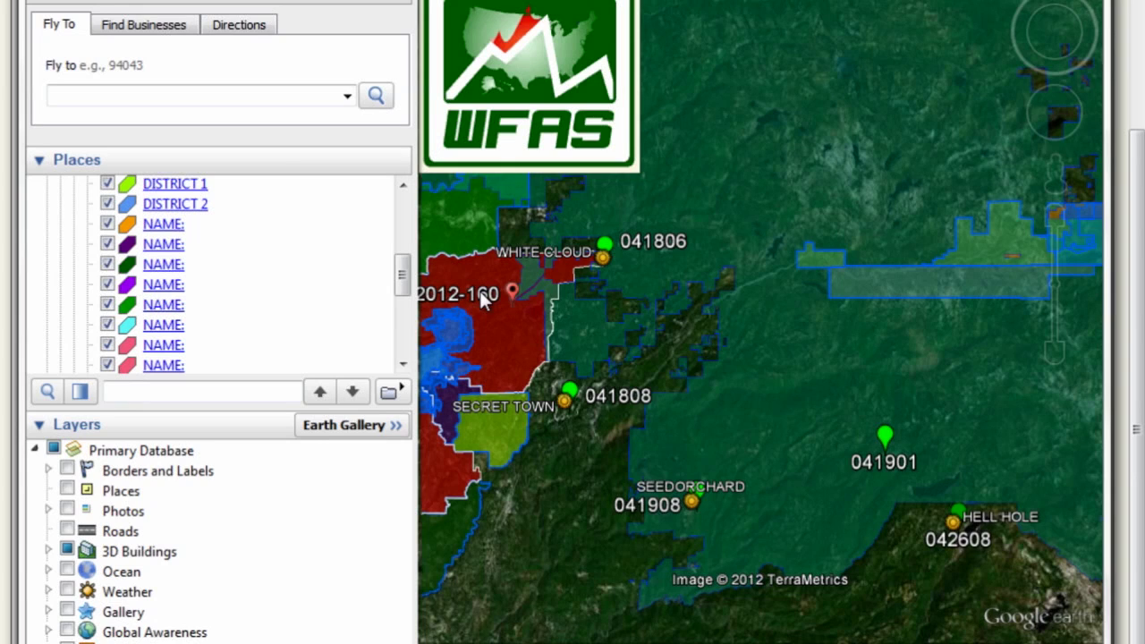
scroll(481, 296, "up", 3)
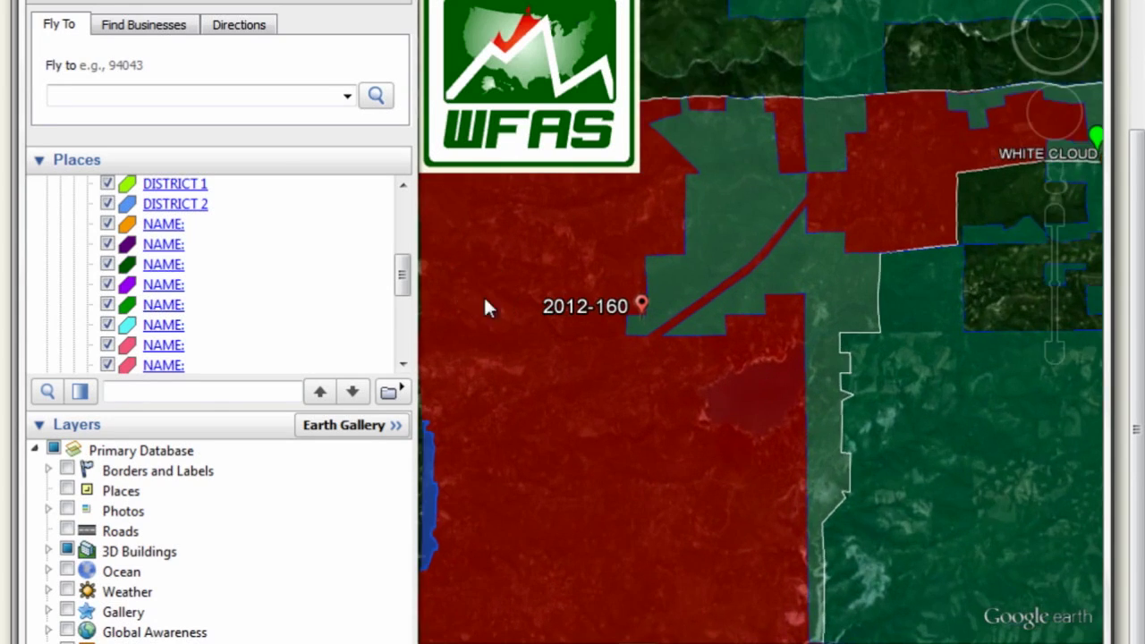
scroll(483, 307, "up", 3)
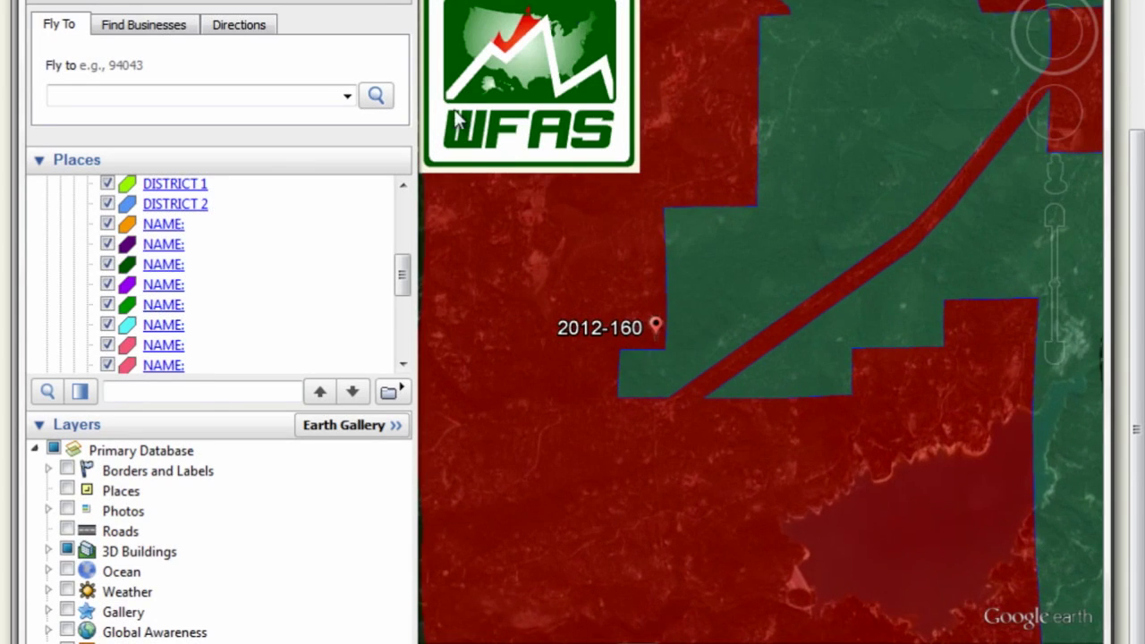
- Hide the sidebar and confirm the red area by 2012-160 is NEVADA COUNTY CONSOLIDATED land
key("alt+v")
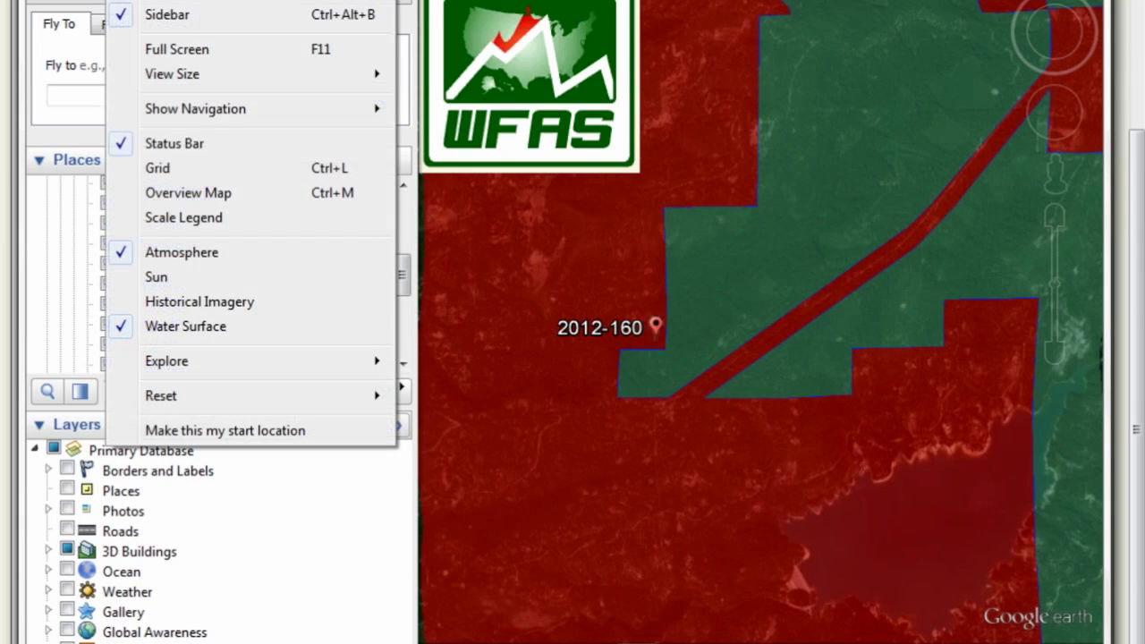
left_click(169, 31)
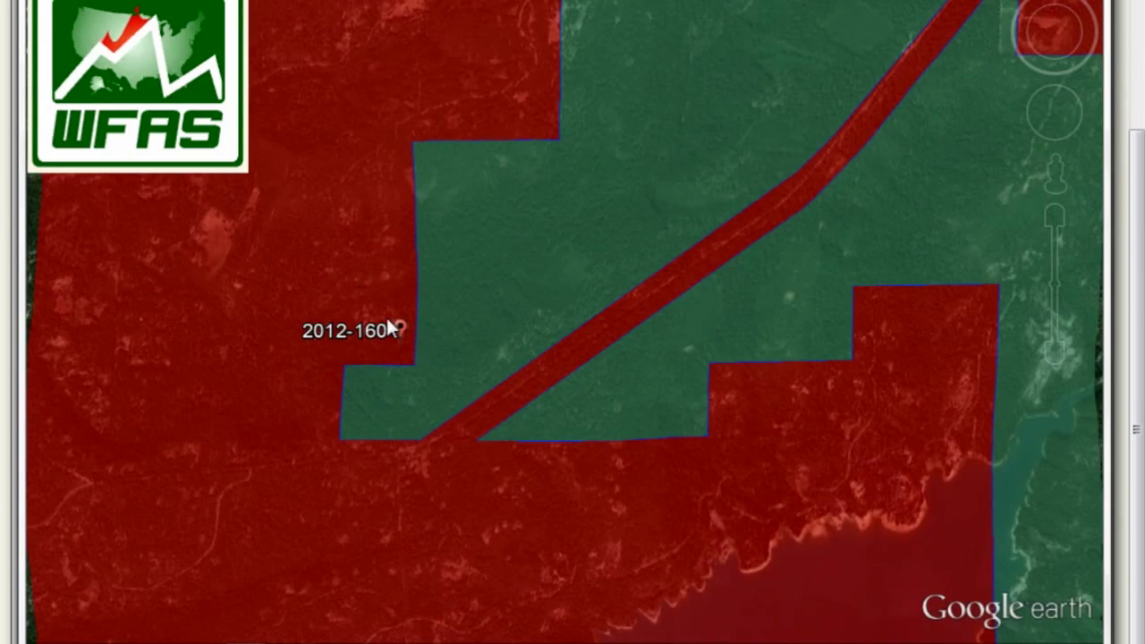
scroll(452, 399, "up", 2)
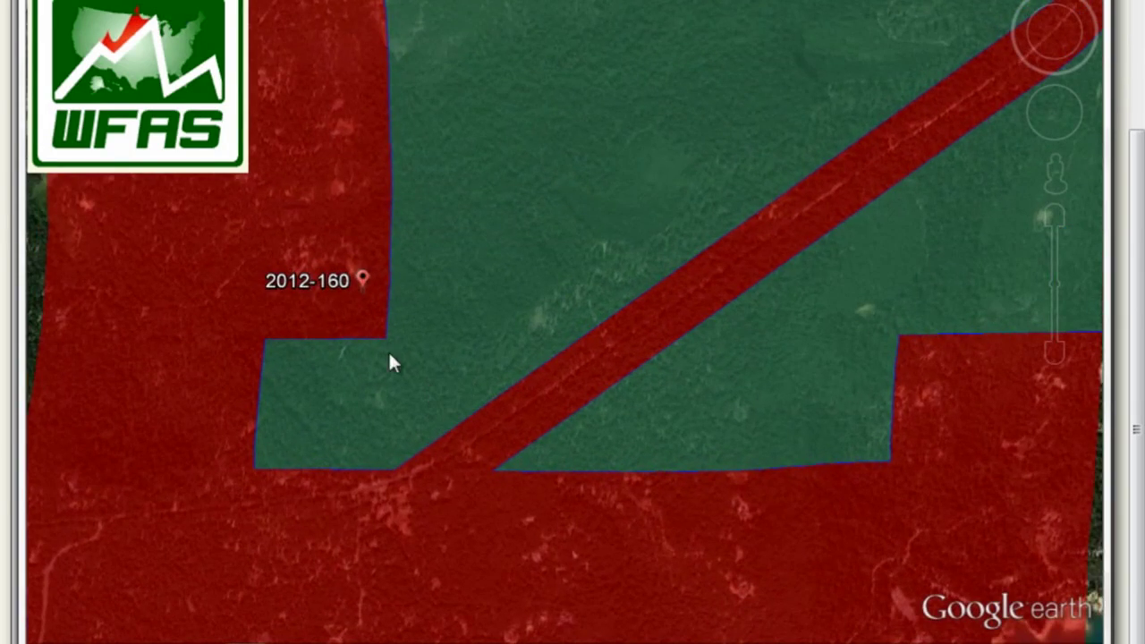
left_click(208, 300)
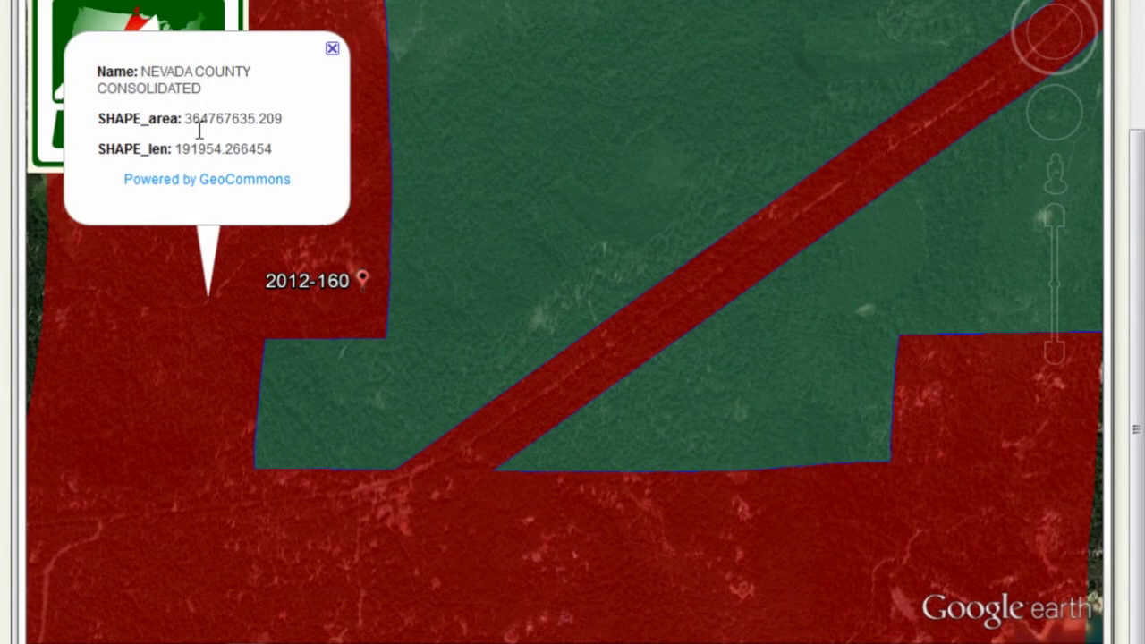
left_click(199, 331)
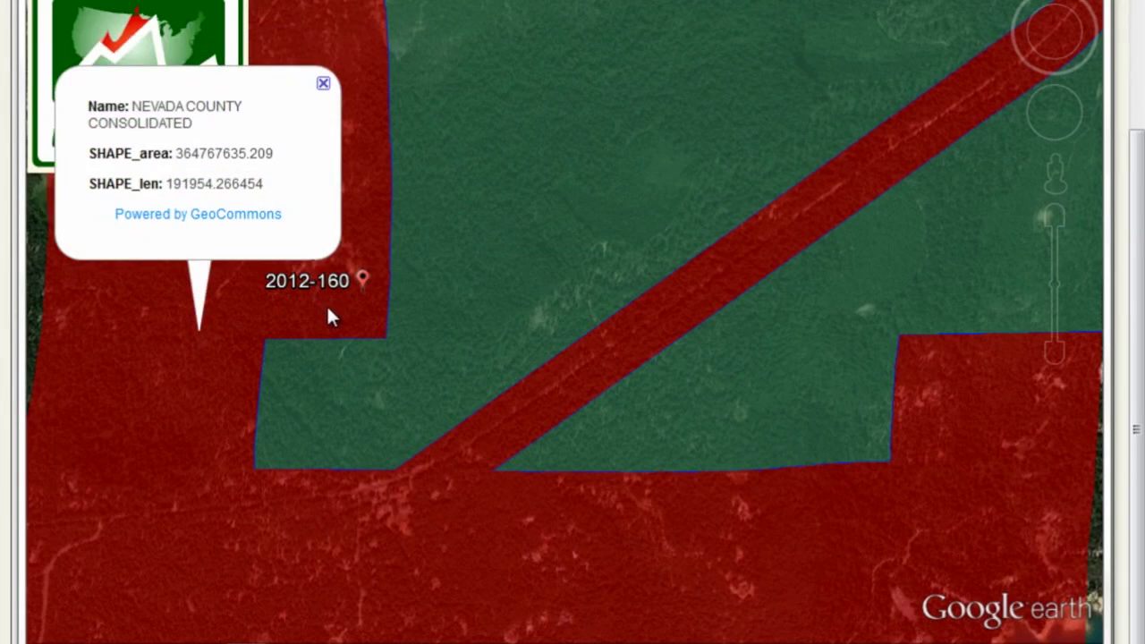
left_click(323, 82)
scroll(324, 296, "up", 2)
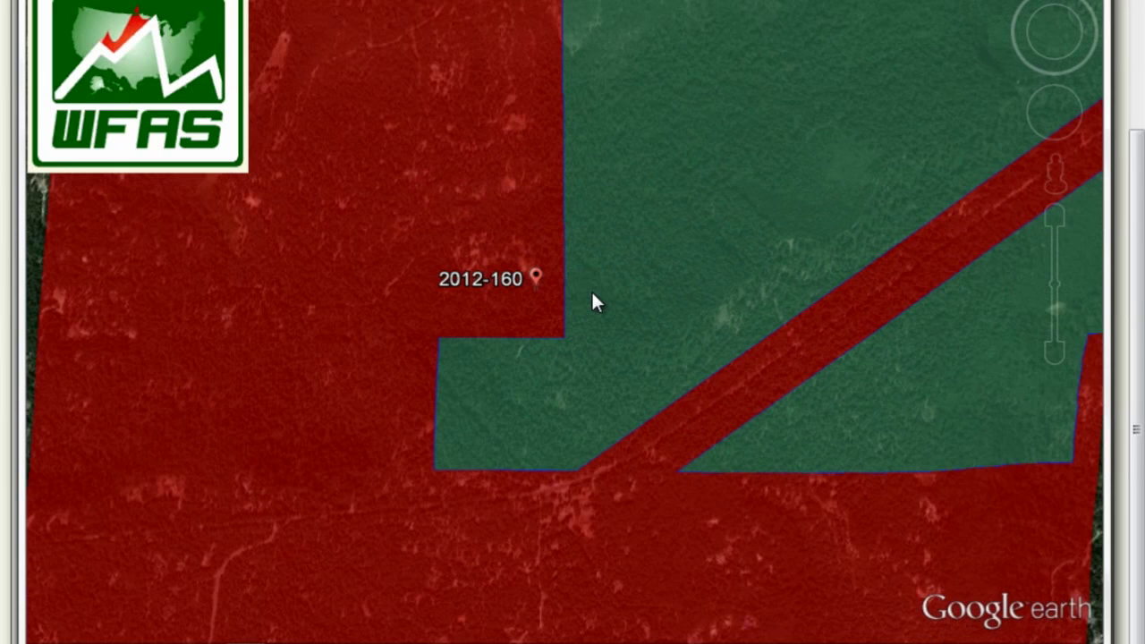
- Check the green area beside the incident, which is TNF land, and dismiss its balloon
left_click(594, 294)
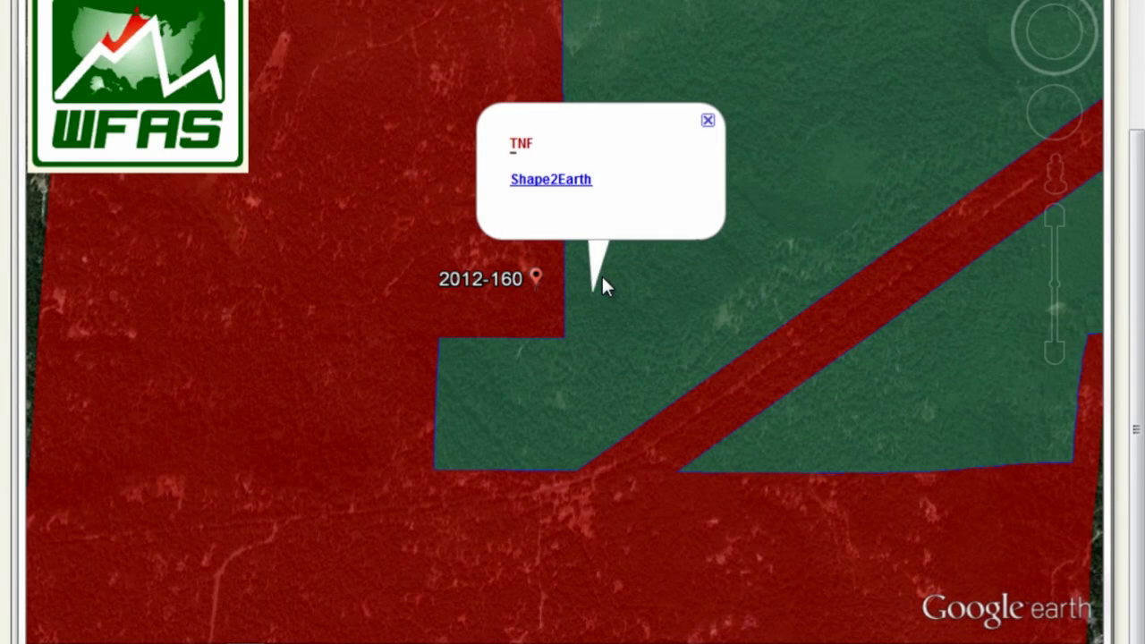
scroll(601, 283, "down", 3)
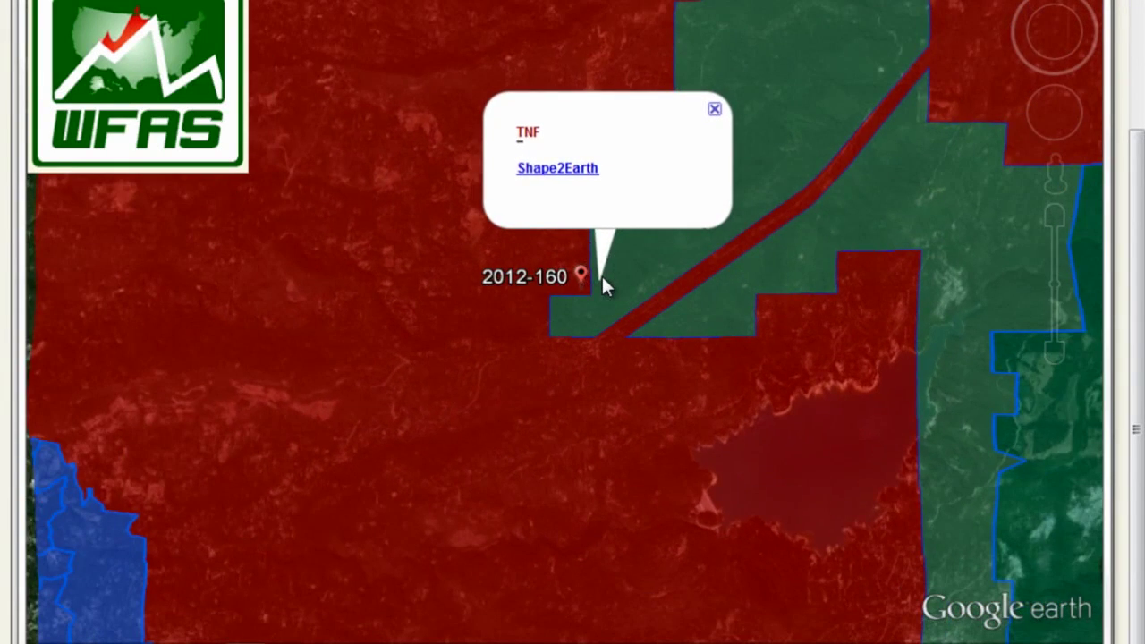
scroll(602, 273, "up", 3)
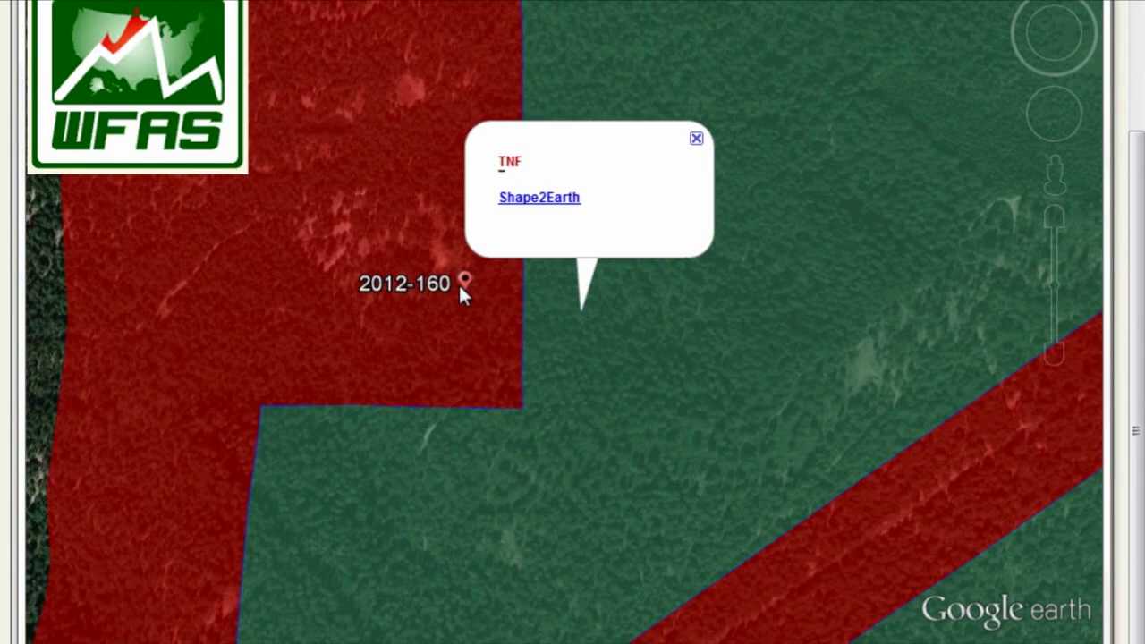
left_click(697, 141)
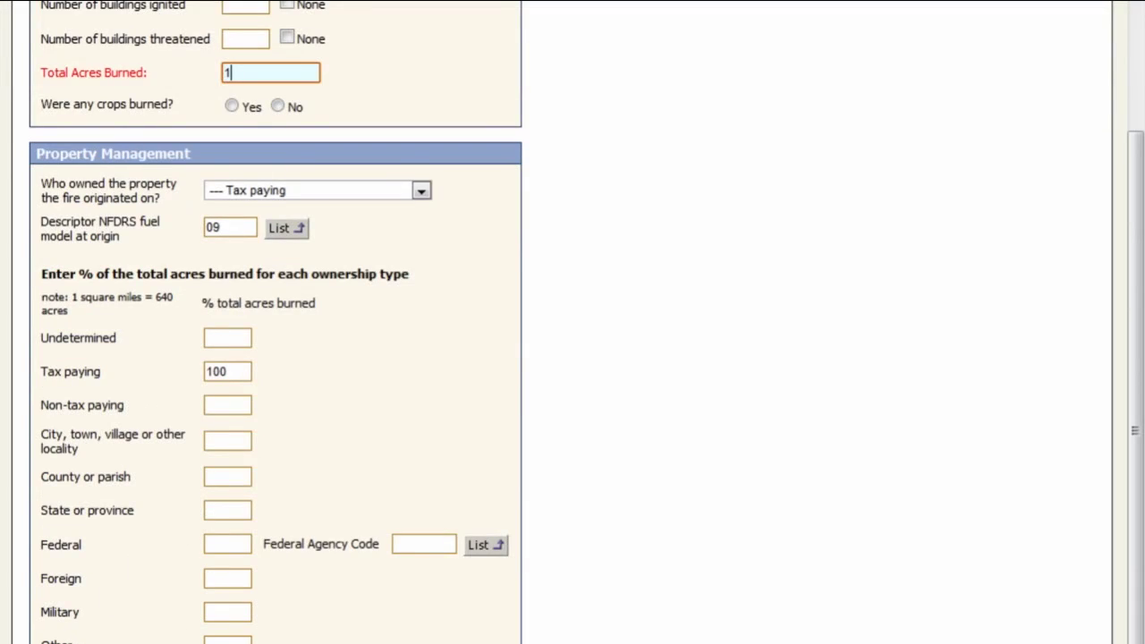
- Return to the 2012-160 report's Basic Info location and download the incident for Google Earth
key("Tab")
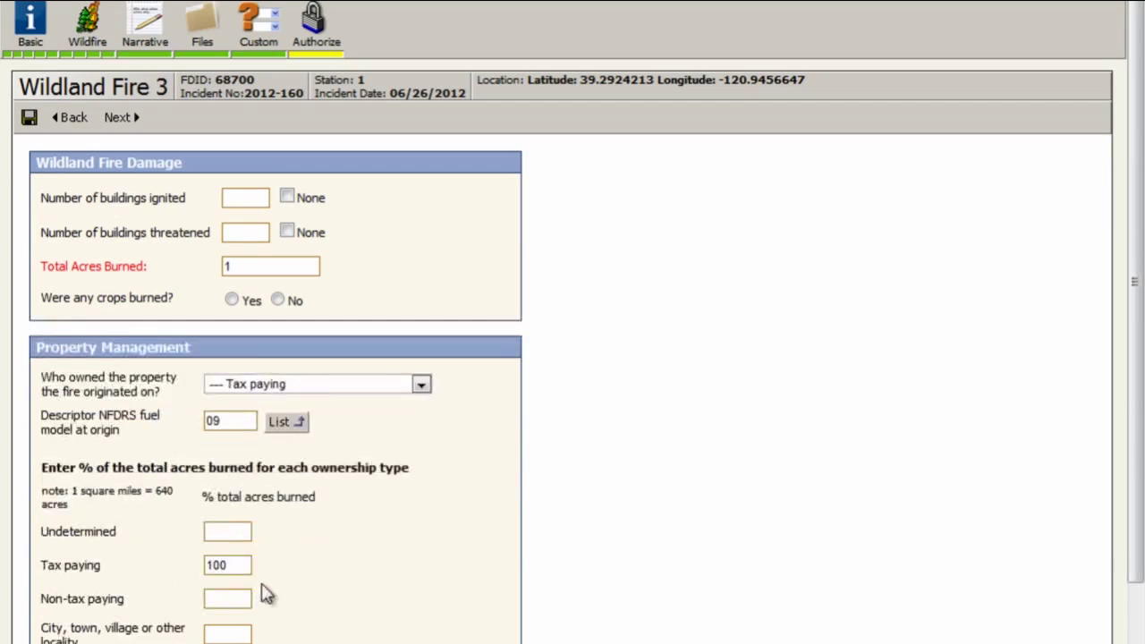
scroll(436, 450, "down", 2)
scroll(435, 450, "up", 2)
scroll(436, 450, "down", 3)
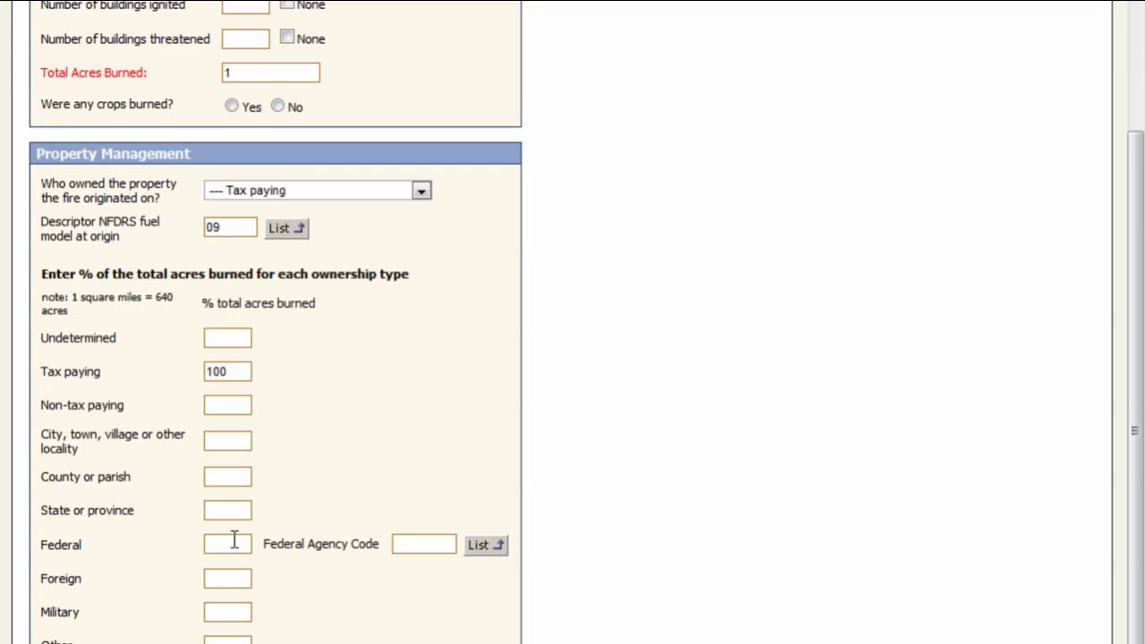
scroll(354, 501, "up", 3)
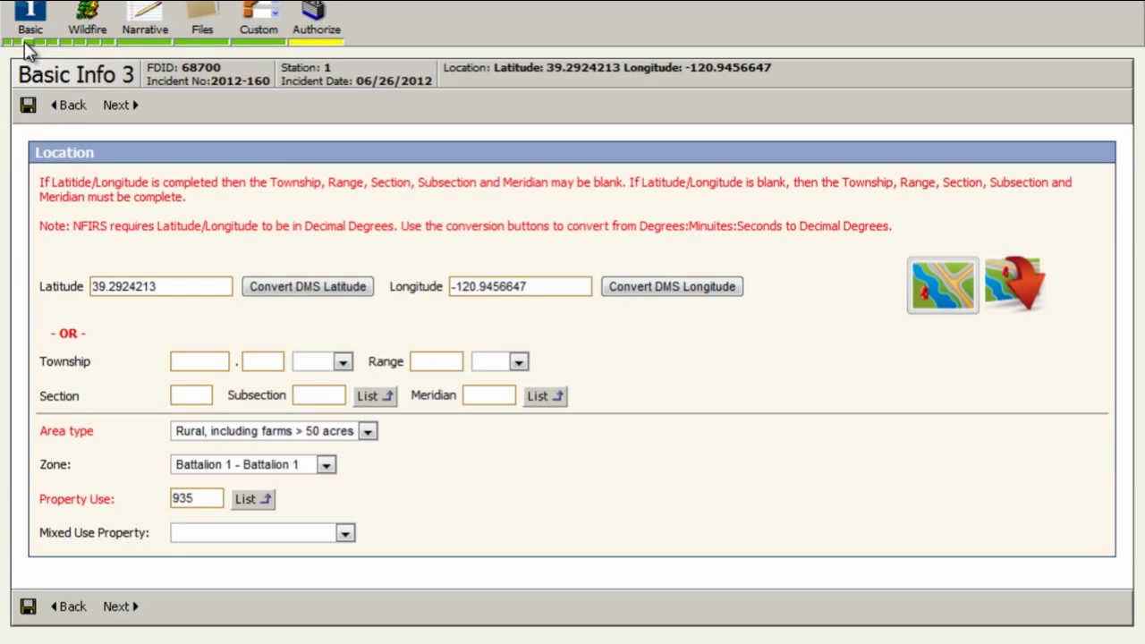
left_click(1017, 275)
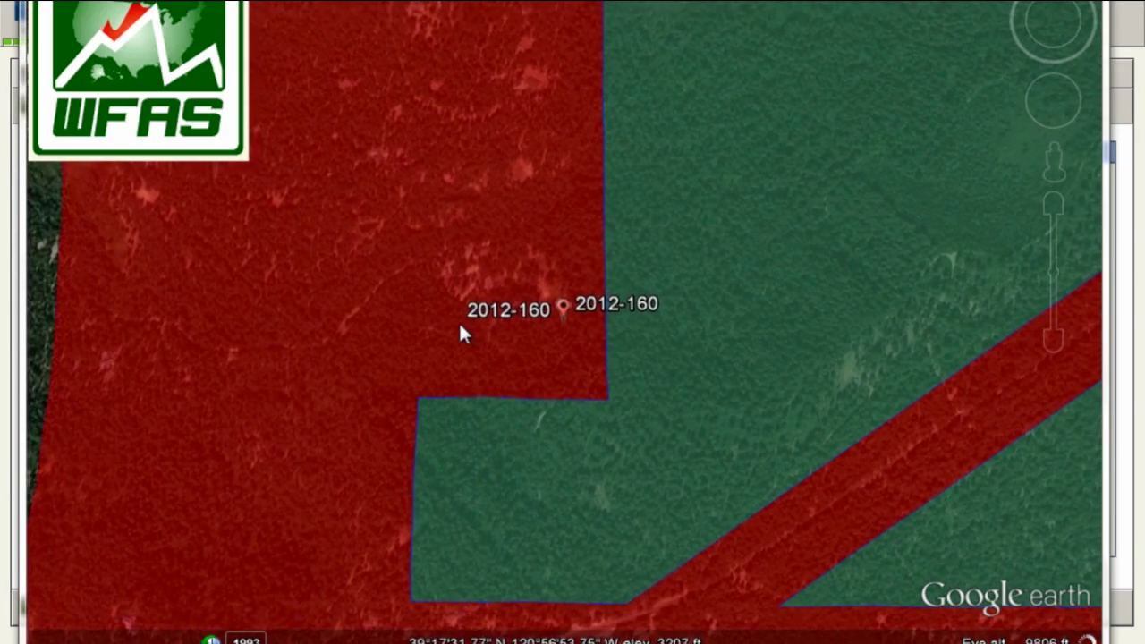
- Confirm the land under the exported 2012-160 placemark is NEVADA COUNTY CONSOLIDATED
left_click(514, 340)
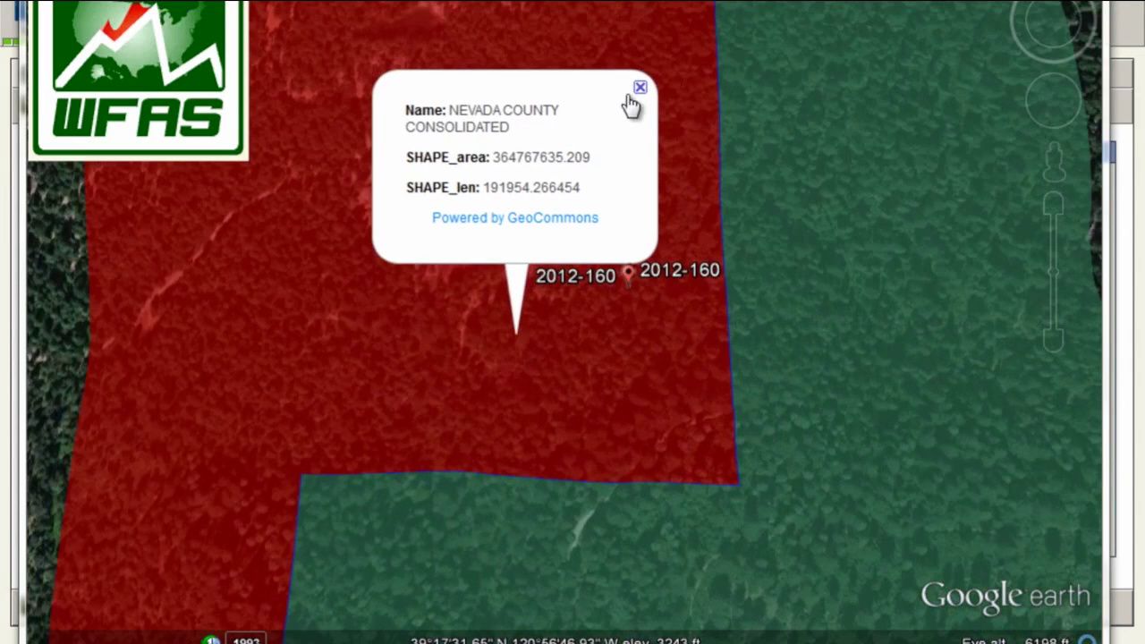
left_click(633, 91)
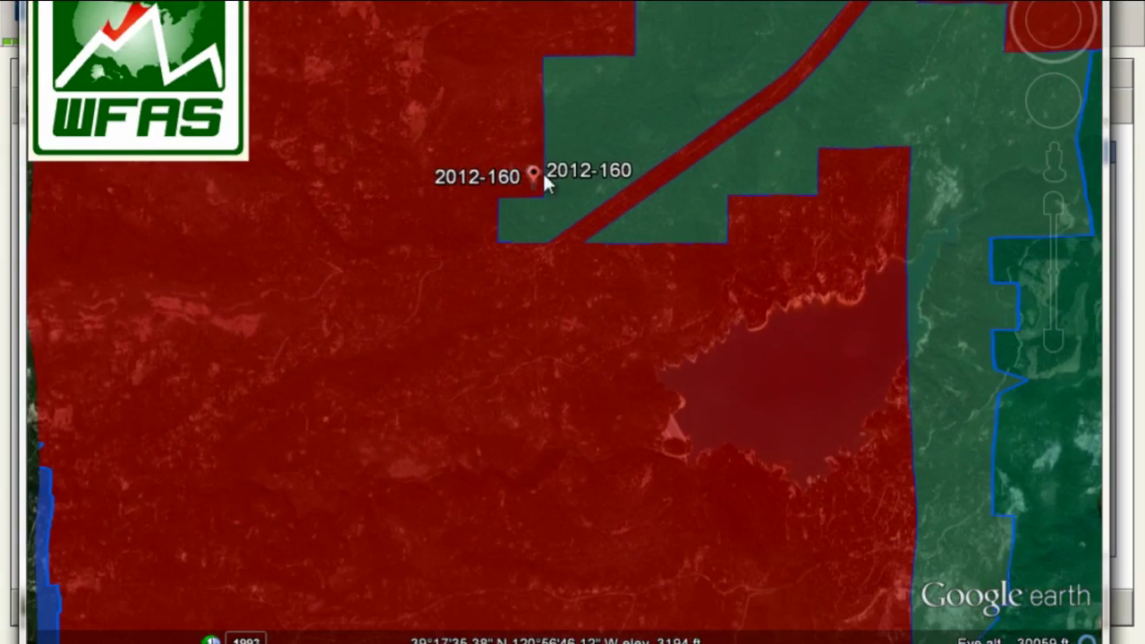
scroll(464, 368, "down", 4)
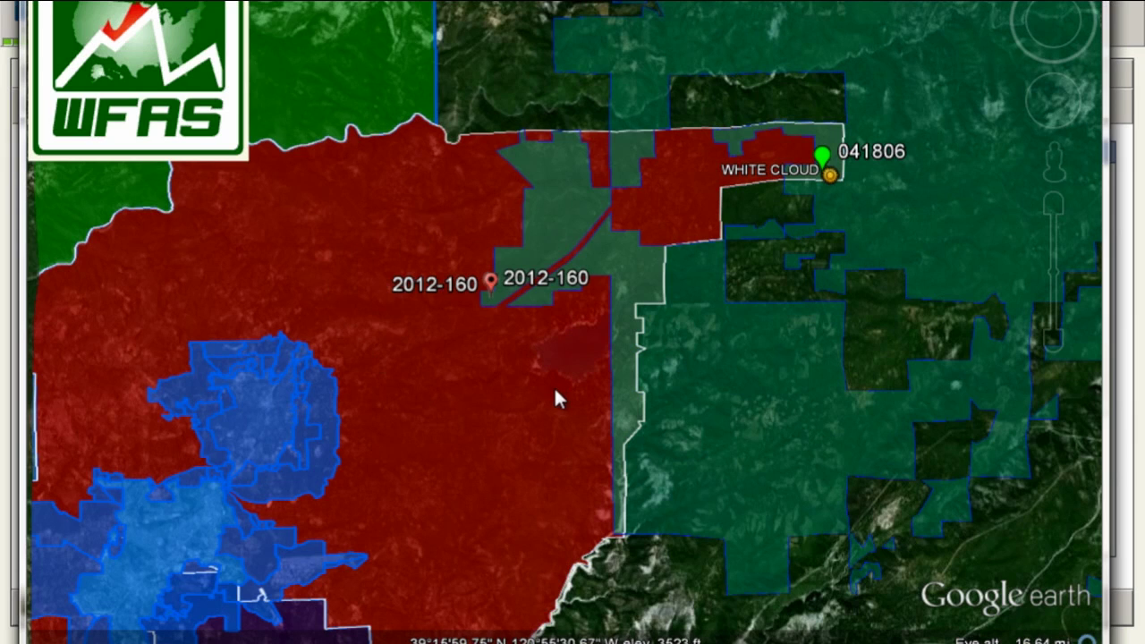
- Zoom out to show both 2012-160 placemarks near White Cloud station 041806
scroll(380, 363, "up", 3)
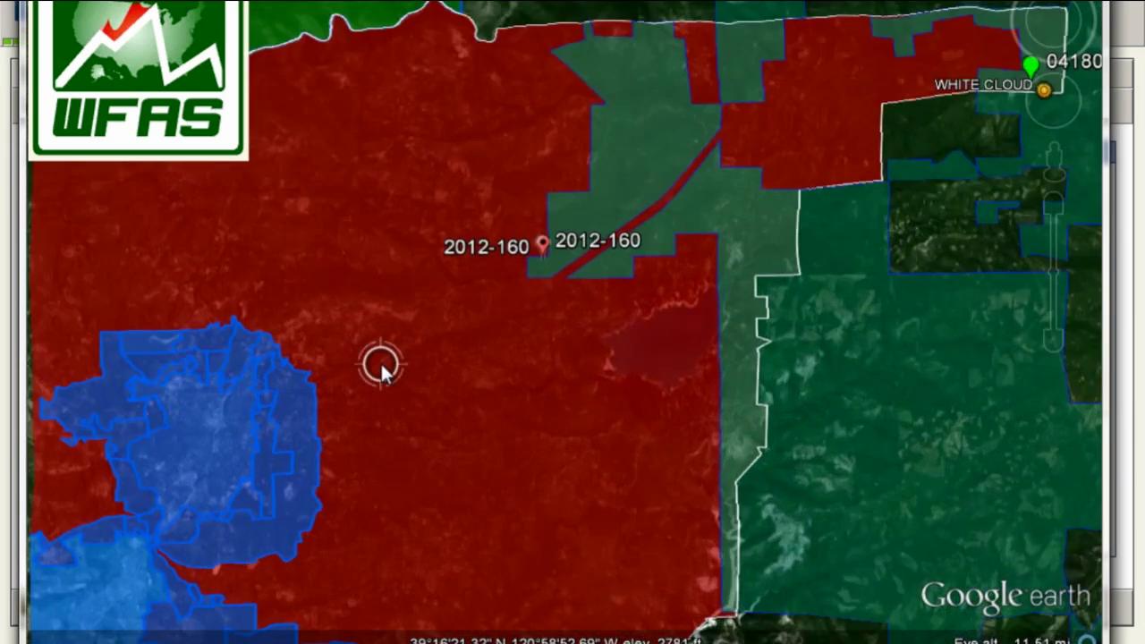
scroll(340, 298, "down", 3)
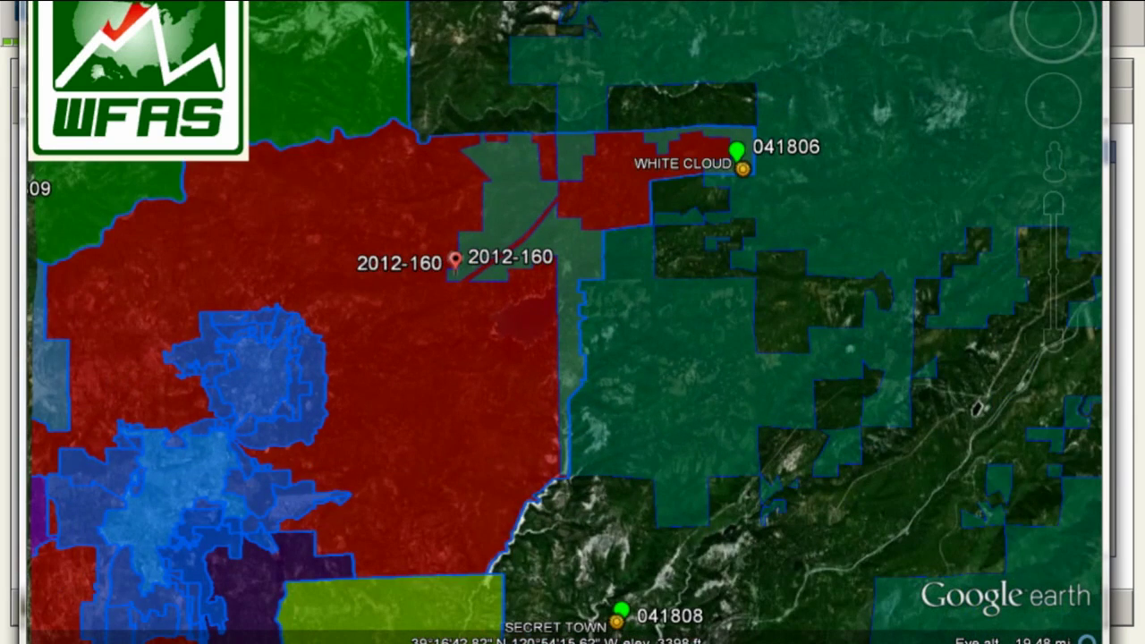
scroll(487, 415, "up", 2)
scroll(487, 415, "down", 4)
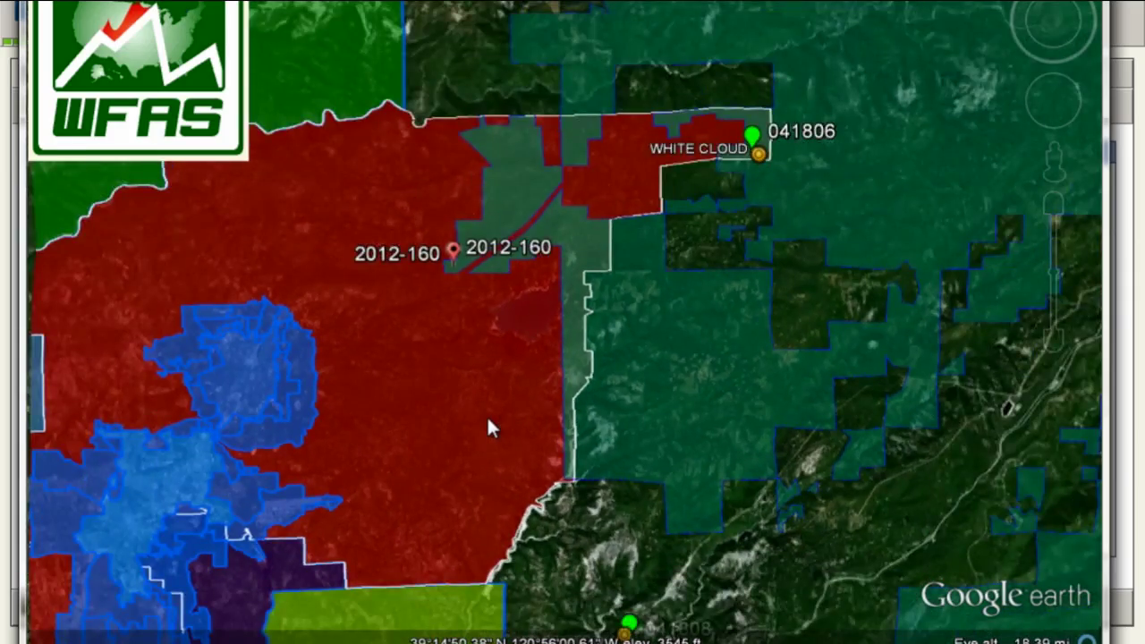
scroll(487, 415, "up", 3)
scroll(487, 415, "down", 2)
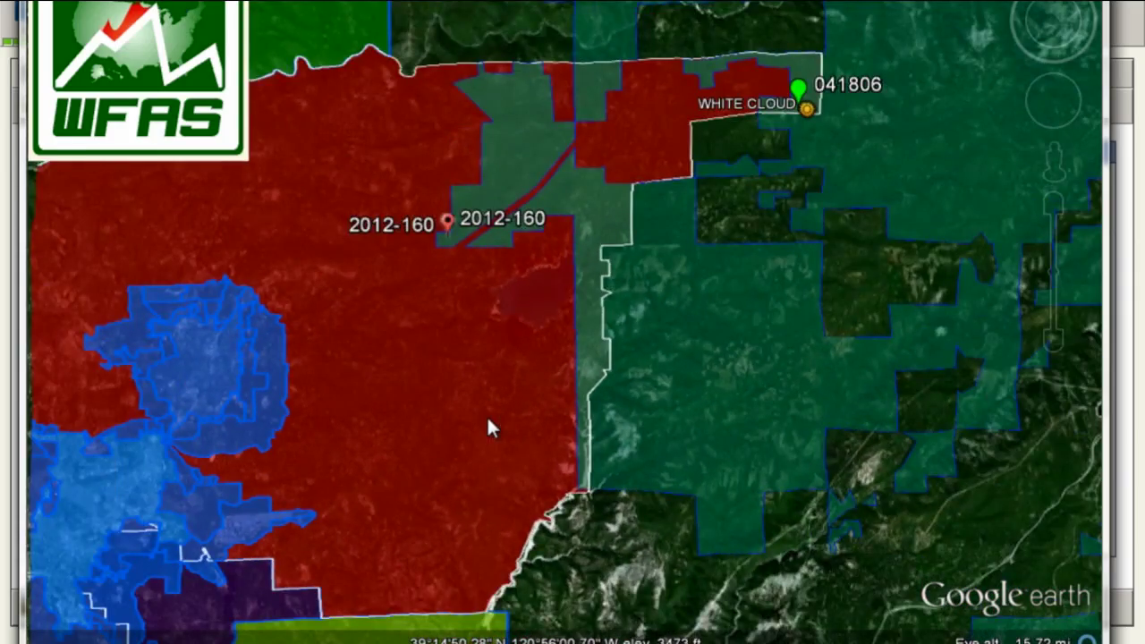